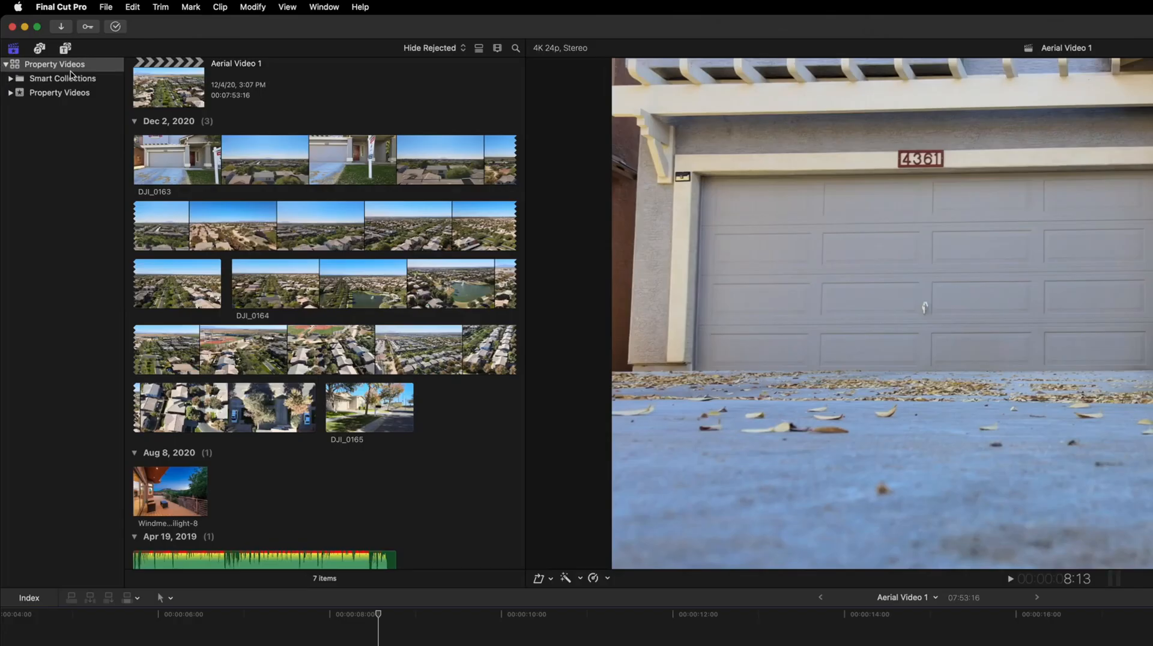
Create a new project in the Property Videos event with the default 4K 24p settings
{"action": "scroll", "coordinate": [251, 147], "scroll_direction": "up", "scroll_amount": 3}
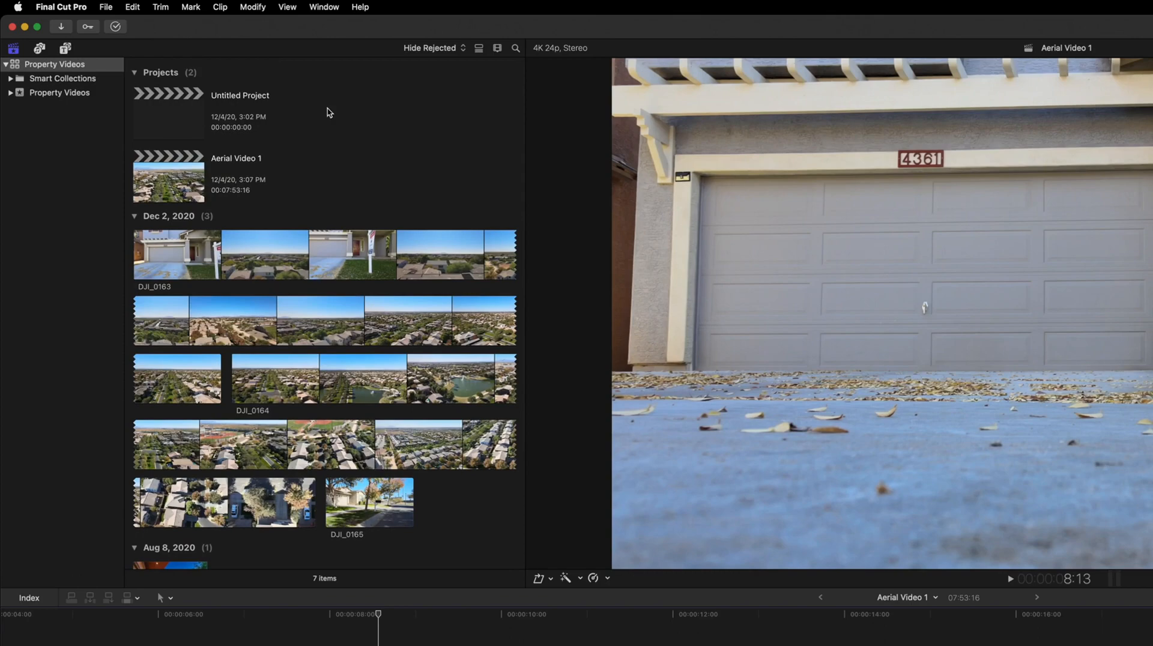
{"action": "key", "text": "super+n"}
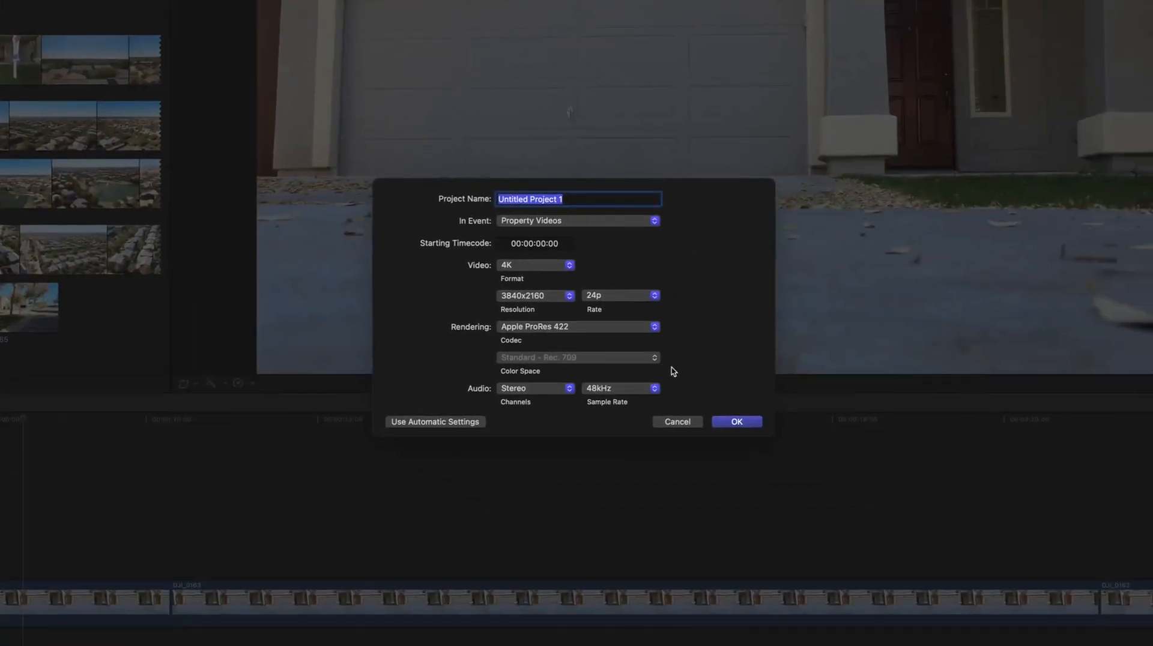
{"action": "left_click", "coordinate": [737, 422]}
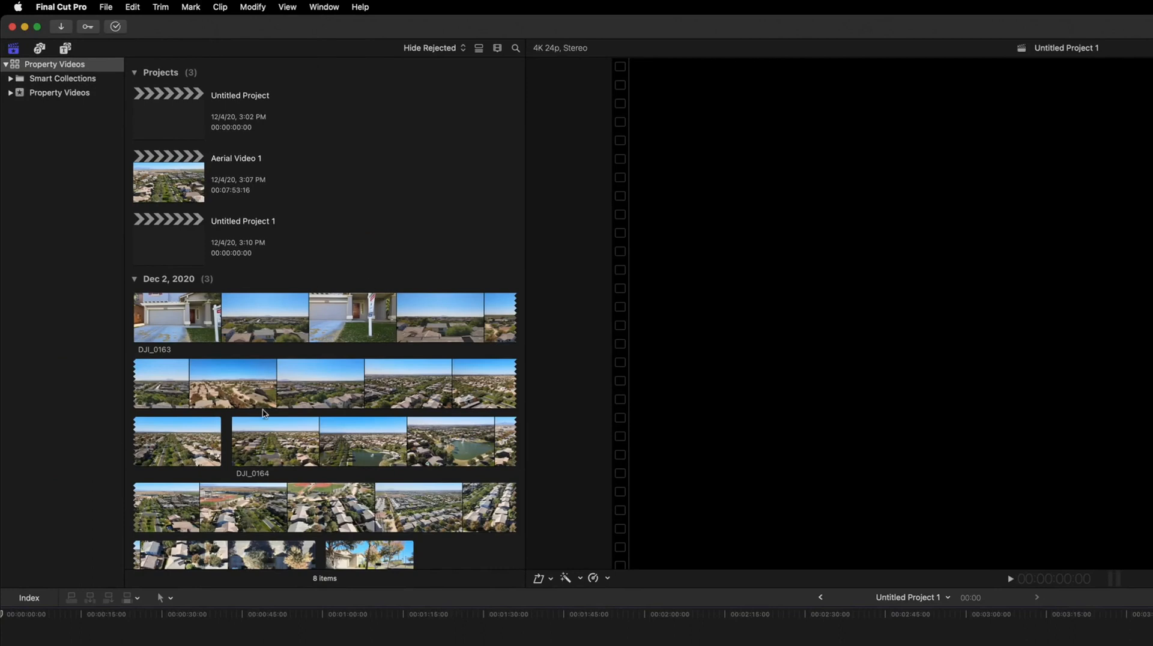
Open the Photos and Audio sidebar and browse the Music library
{"action": "left_click", "coordinate": [40, 50]}
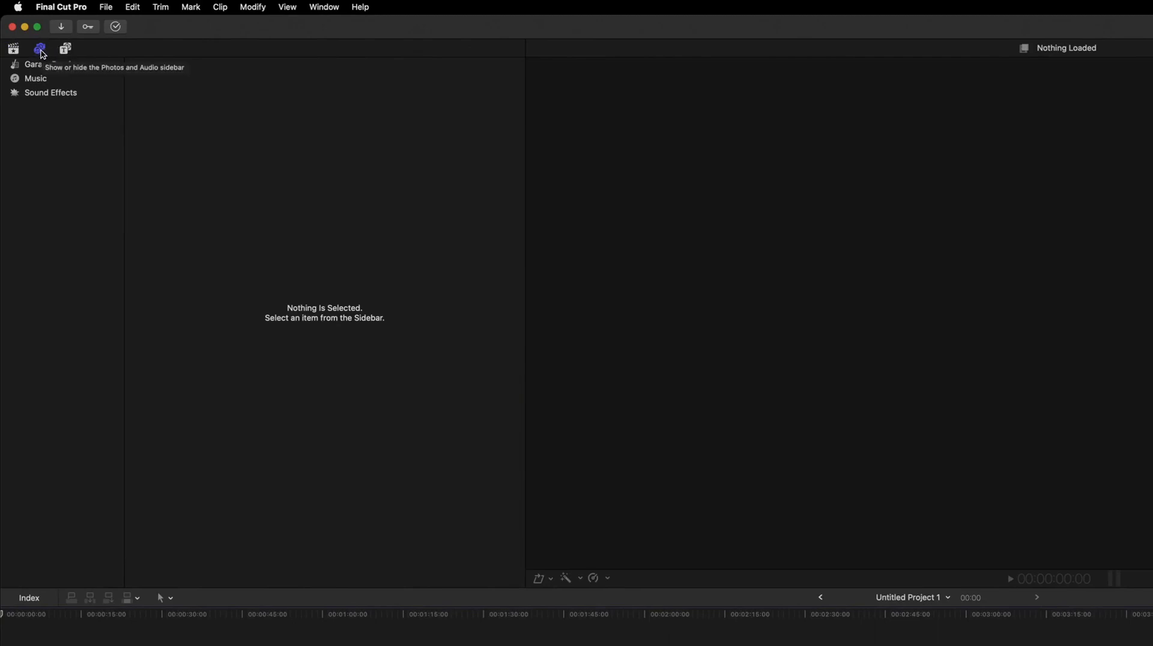
{"action": "left_click", "coordinate": [40, 79]}
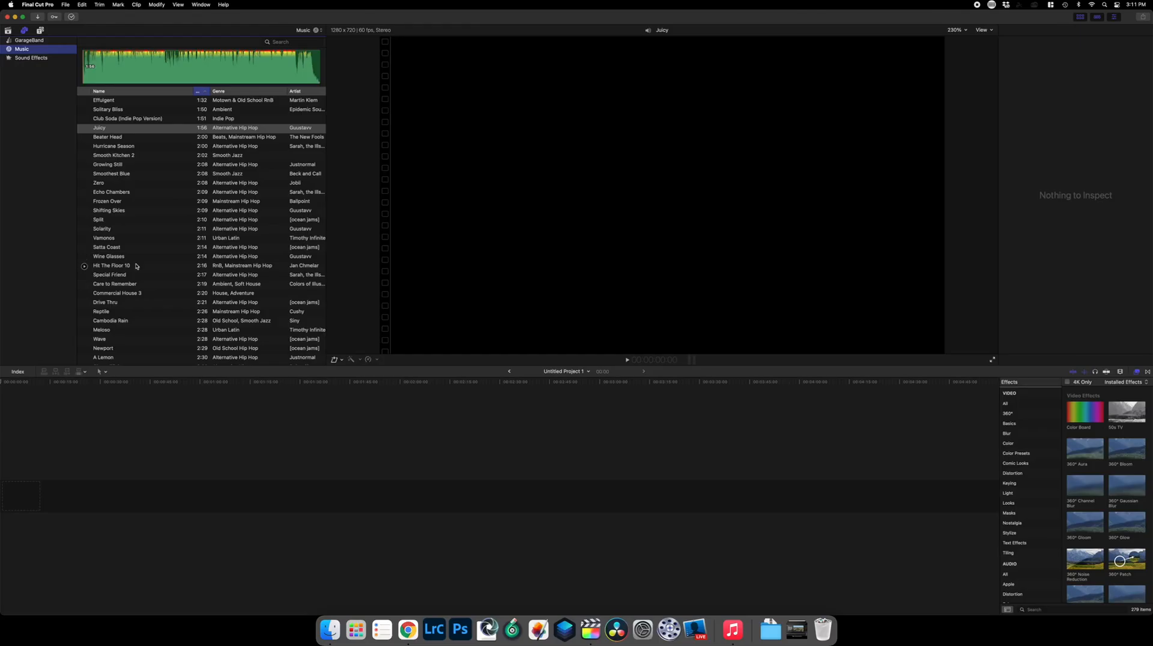
{"action": "left_click", "coordinate": [390, 558]}
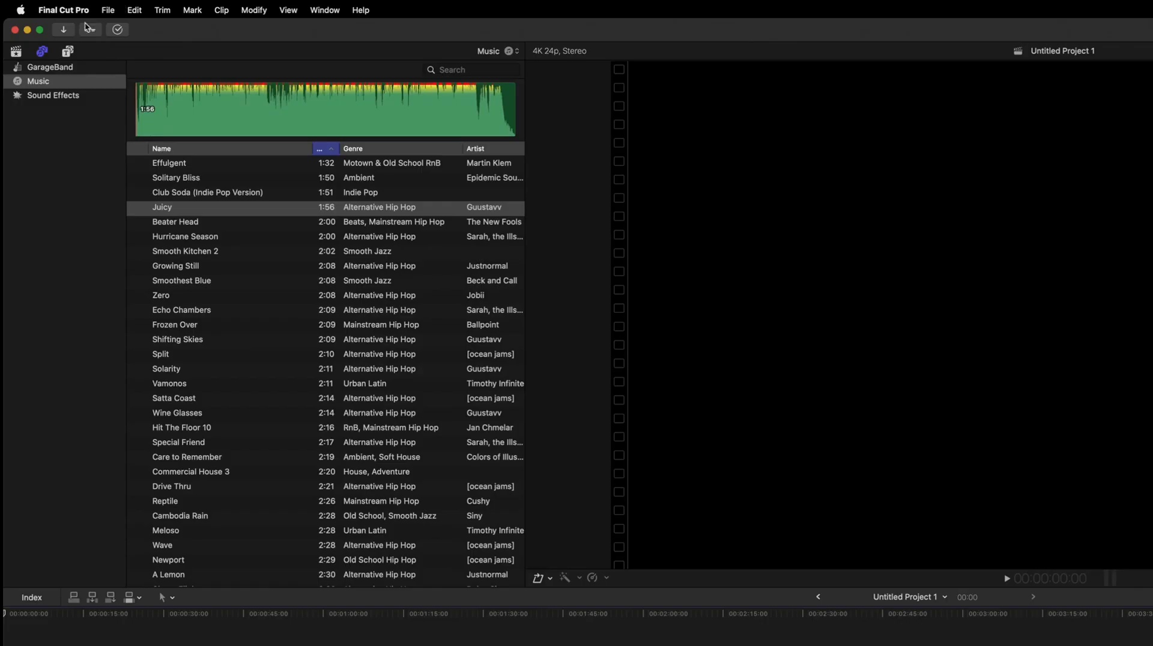
Add the Intro title from the 1Property Videos titles to the start of the new project's timeline
{"action": "left_click", "coordinate": [67, 51]}
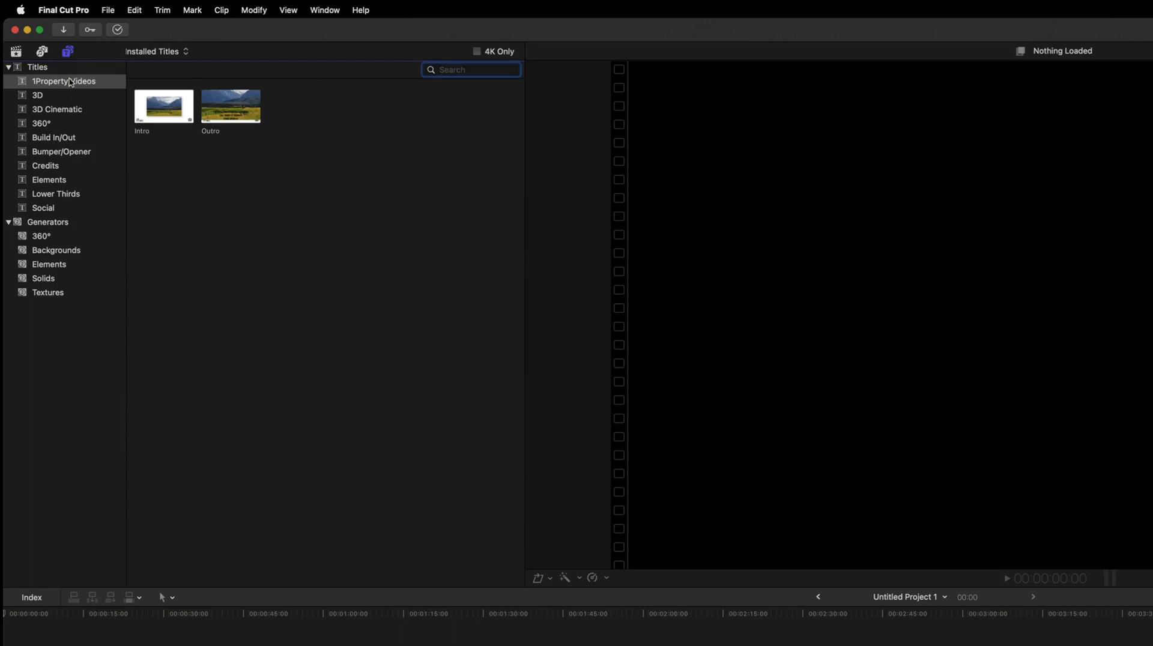
{"action": "left_click_drag", "start_coordinate": [171, 108], "coordinate": [178, 645]}
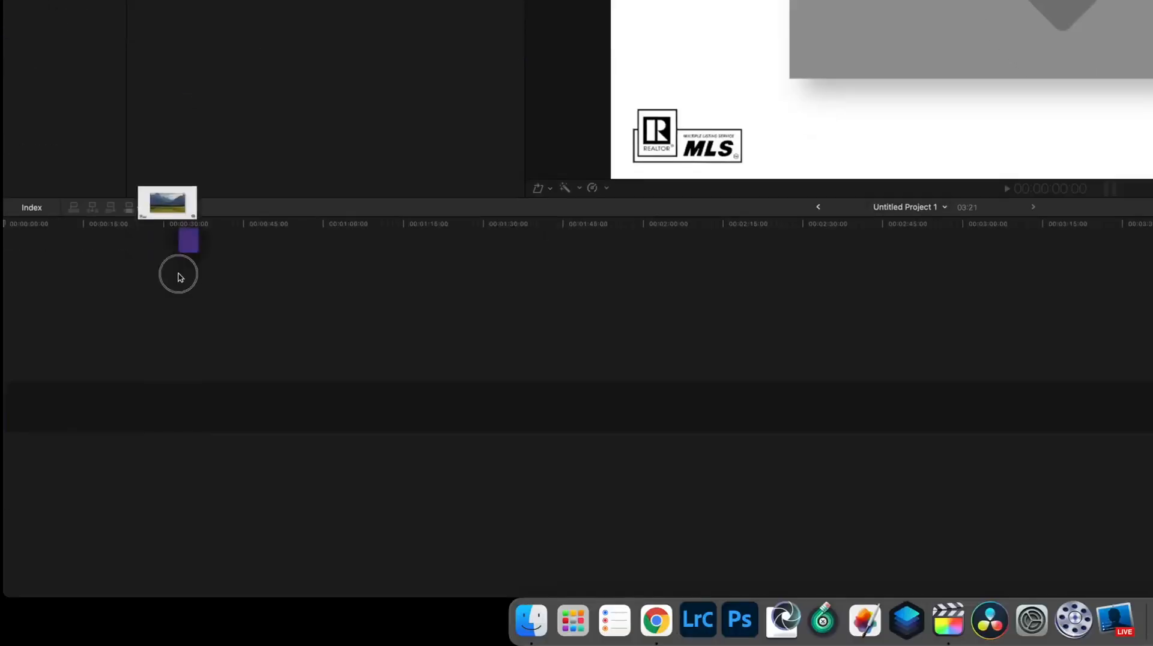
{"action": "left_click_drag", "start_coordinate": [178, 277], "coordinate": [173, 413]}
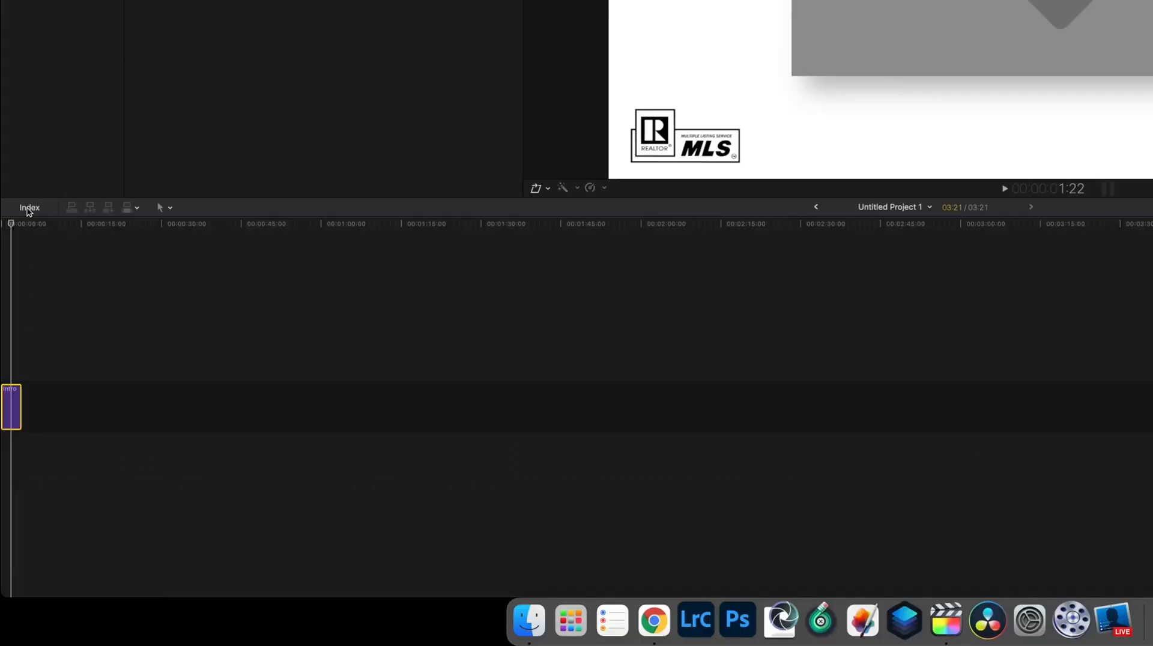
Open the timeline index and browse the clip list of the Aerial Video 1 project
{"action": "left_click", "coordinate": [17, 372]}
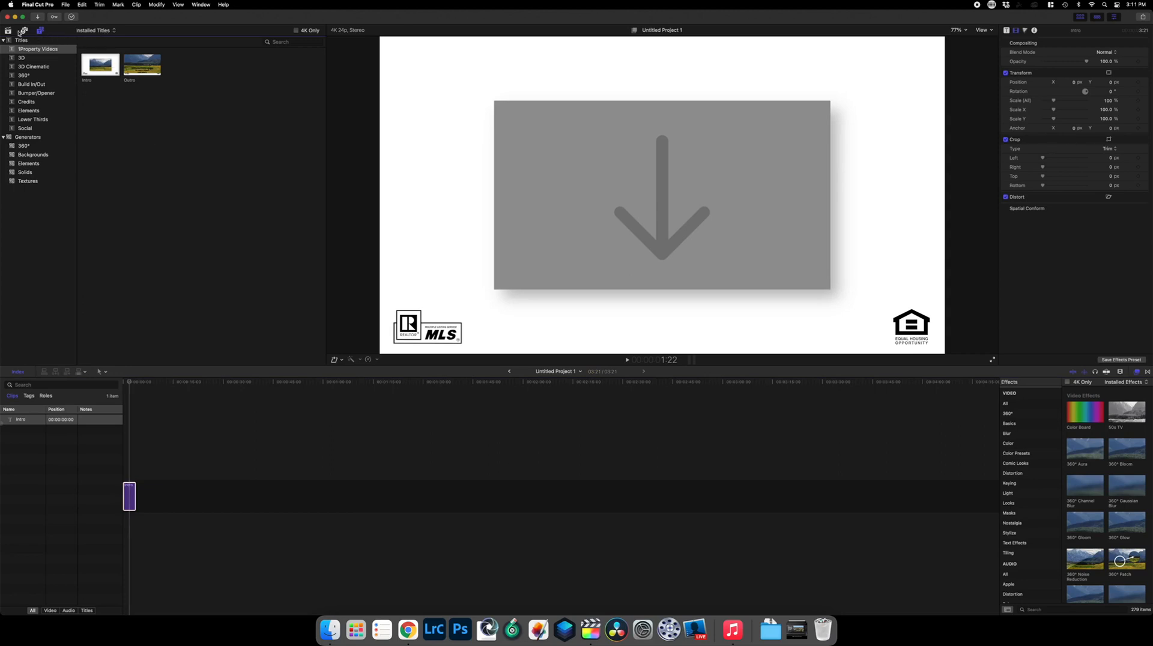
{"action": "left_click", "coordinate": [8, 30]}
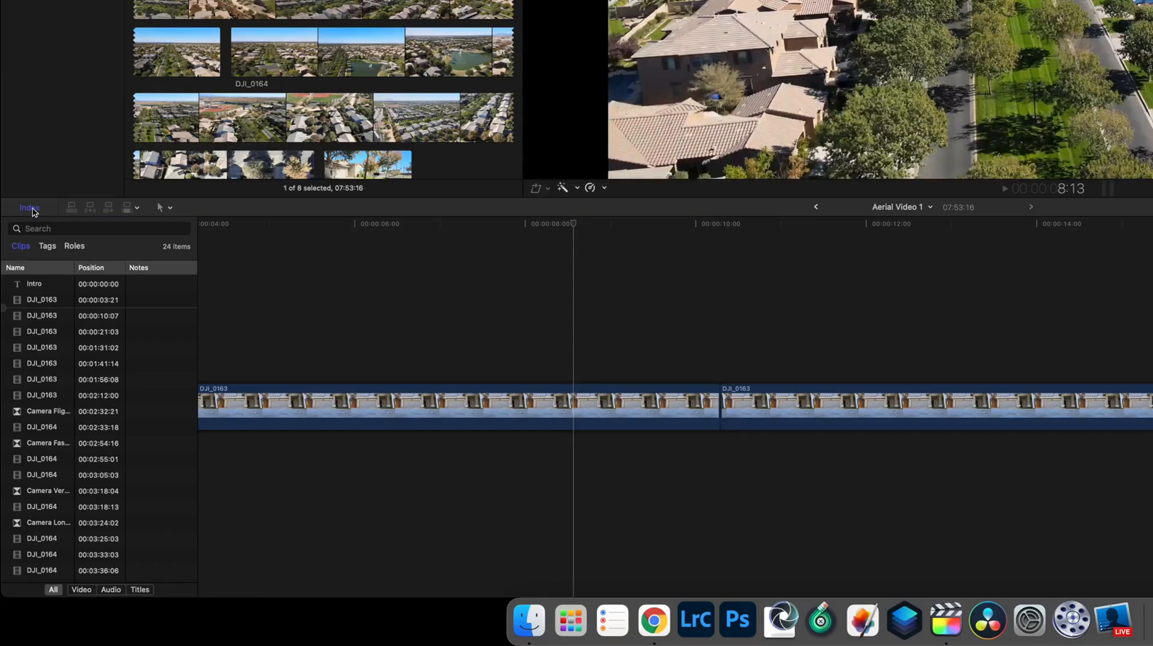
{"action": "scroll", "coordinate": [58, 361], "scroll_direction": "up", "scroll_amount": 1}
{"action": "scroll", "coordinate": [33, 360], "scroll_direction": "down", "scroll_amount": 2}
{"action": "scroll", "coordinate": [33, 361], "scroll_direction": "up", "scroll_amount": 2}
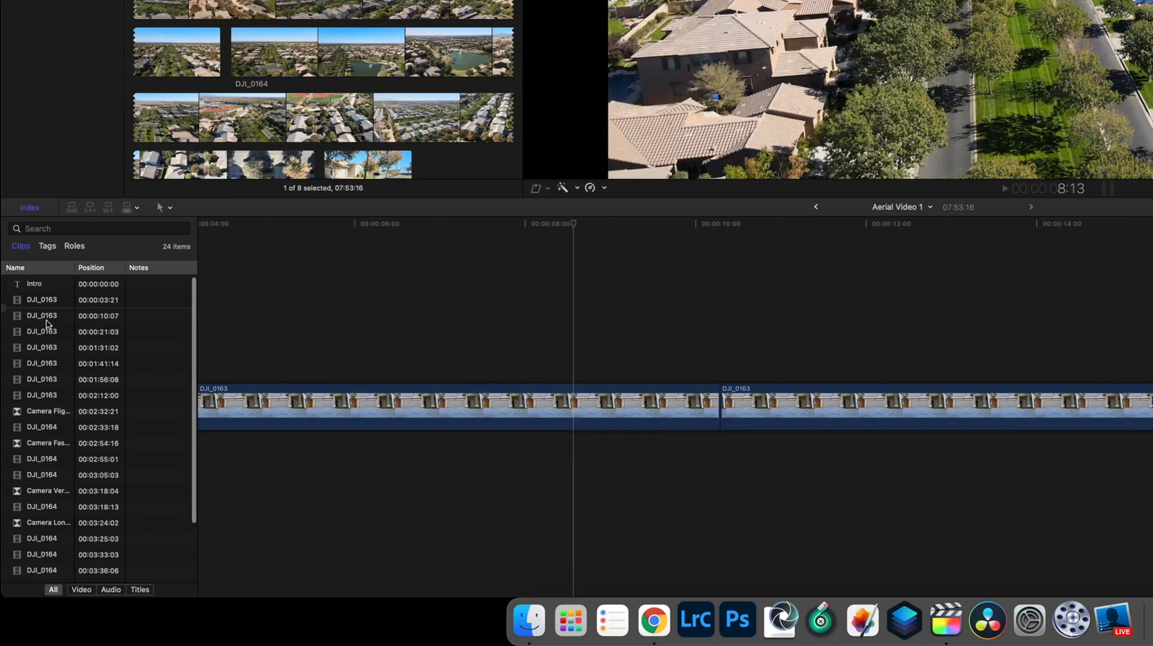
Select the Intro clip in the index and view the Tags and Roles lists
{"action": "left_click", "coordinate": [44, 289]}
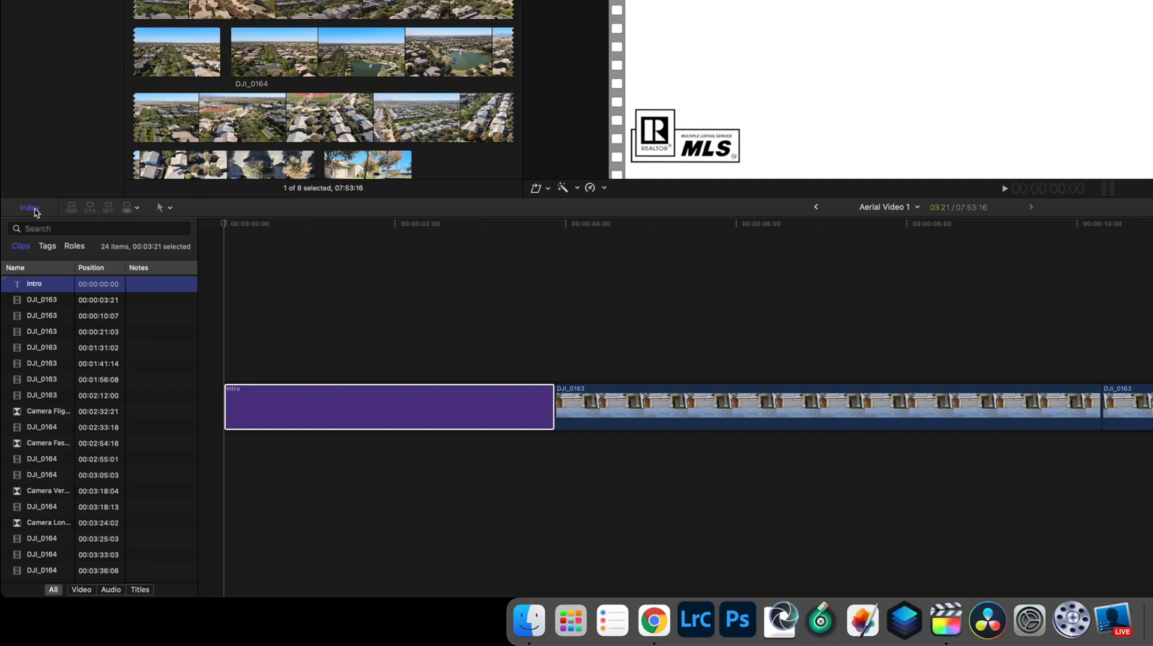
{"action": "left_click", "coordinate": [52, 248]}
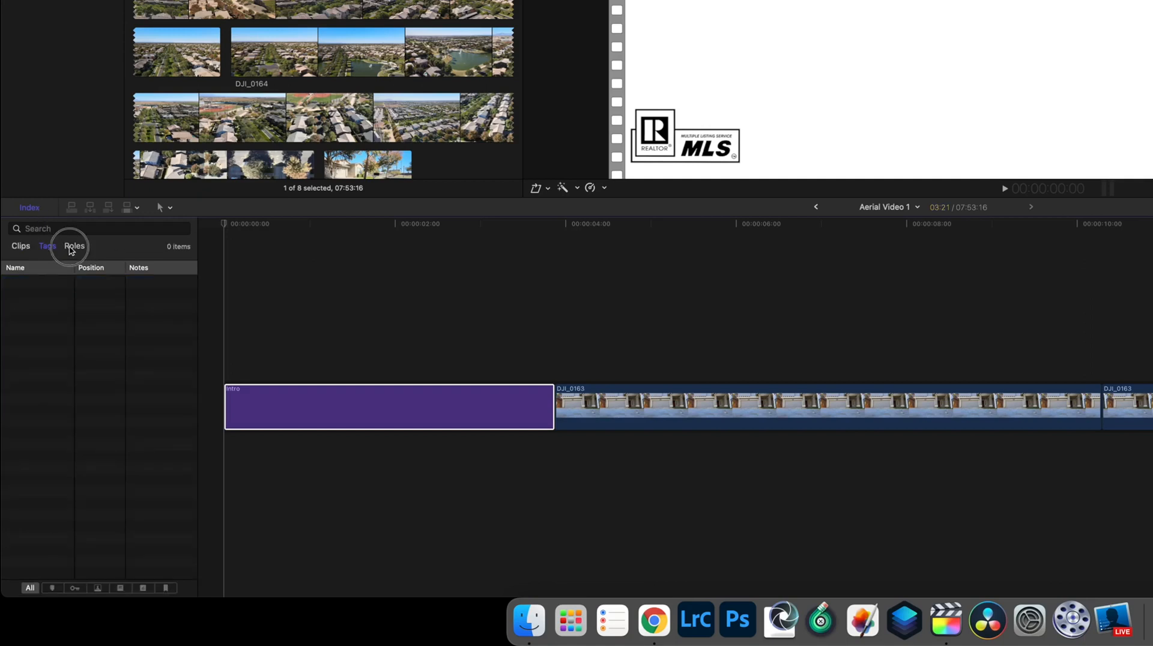
{"action": "left_click", "coordinate": [75, 247]}
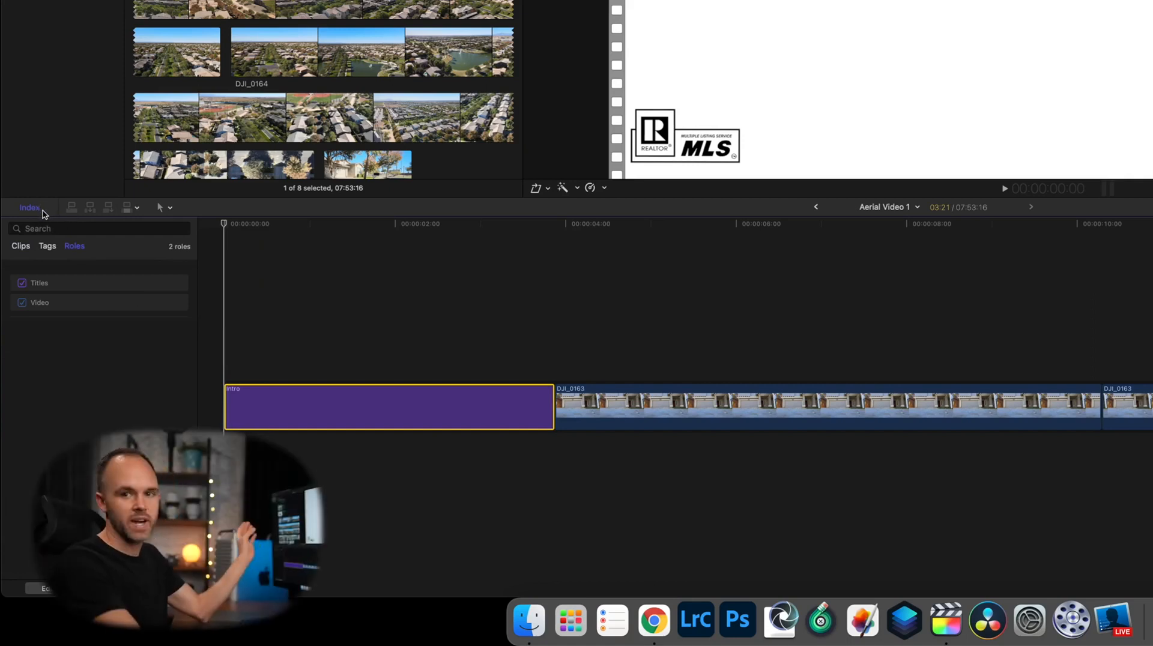
Examine the timeline tool options and the viewer's transform overlay options
{"action": "left_click", "coordinate": [171, 208]}
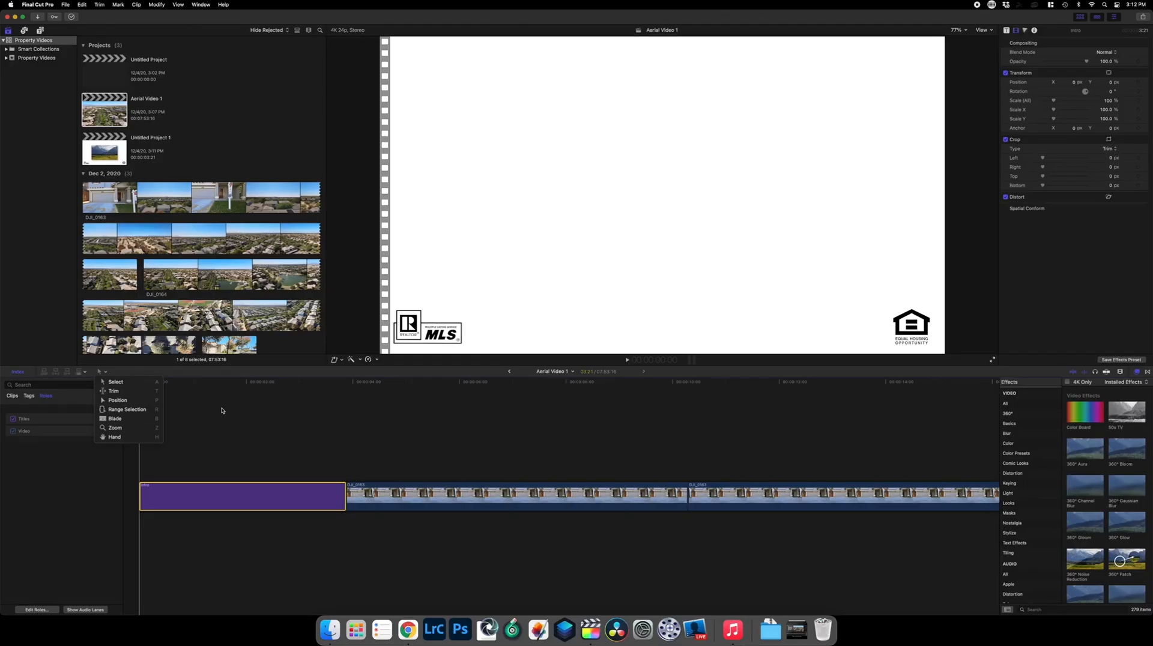
{"action": "left_click", "coordinate": [222, 411]}
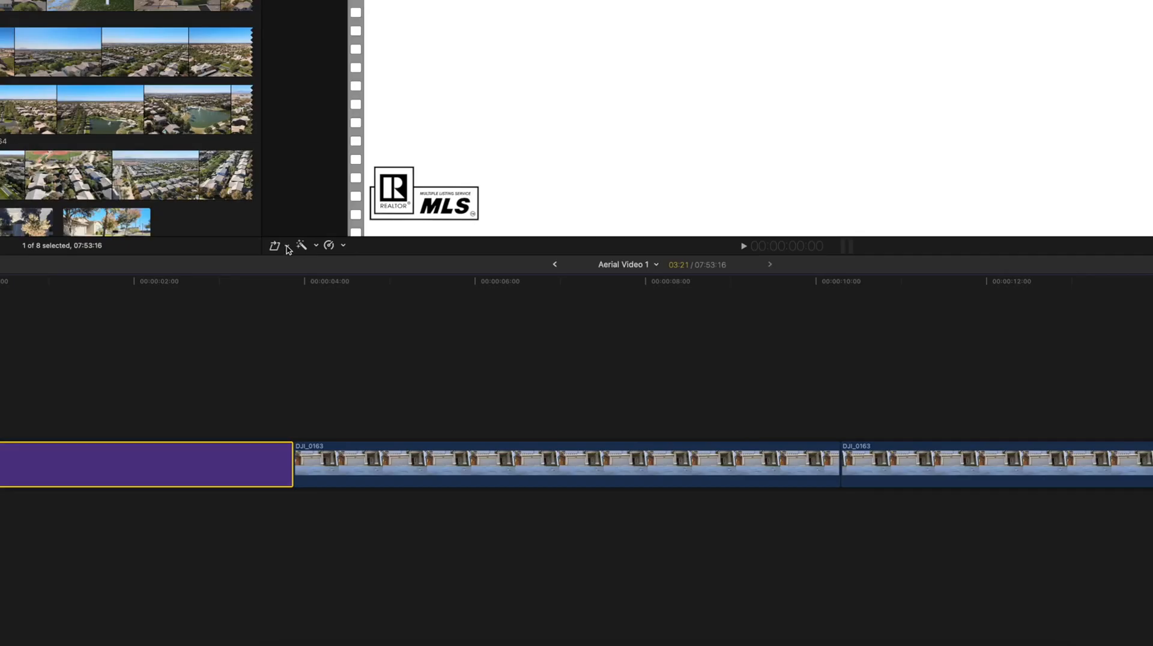
{"action": "left_click", "coordinate": [341, 361]}
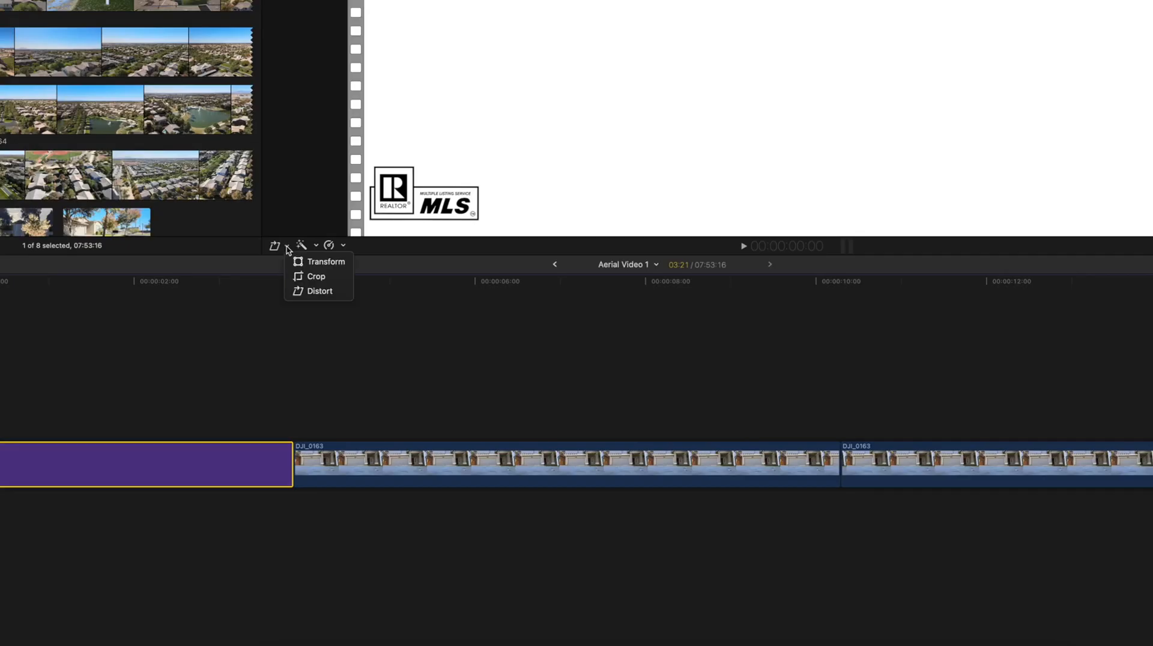
{"action": "left_click", "coordinate": [406, 282]}
Select the first DJI_0163 clip after the Intro and turn on the Crop overlay in the viewer
{"action": "left_click", "coordinate": [379, 452]}
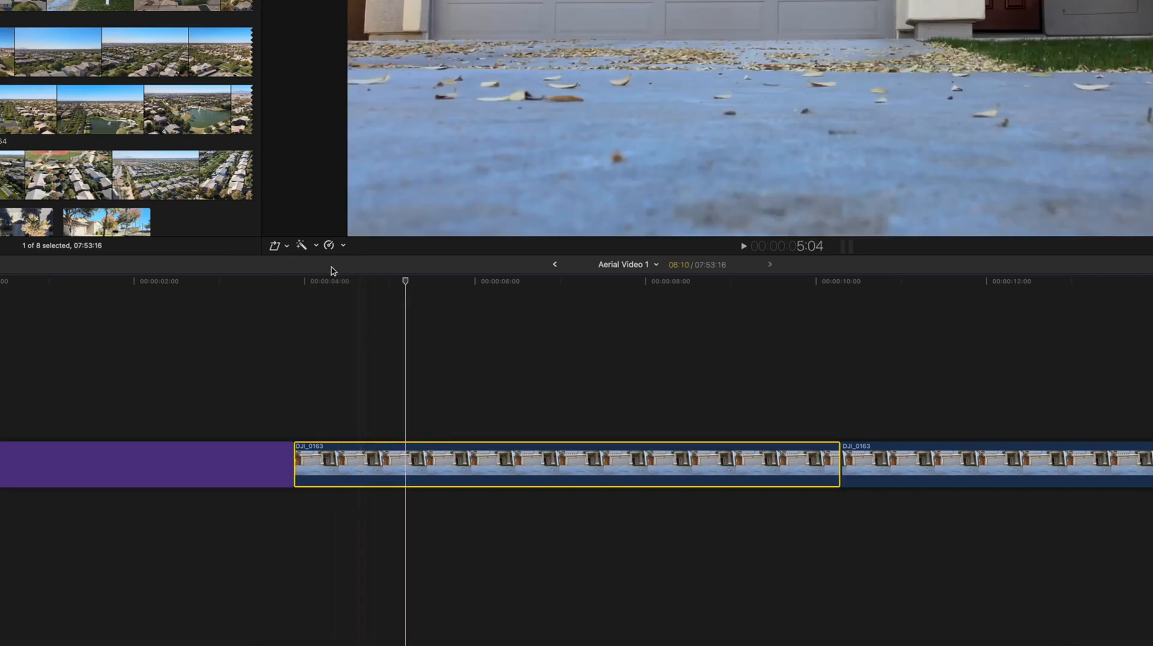
{"action": "left_click", "coordinate": [281, 249]}
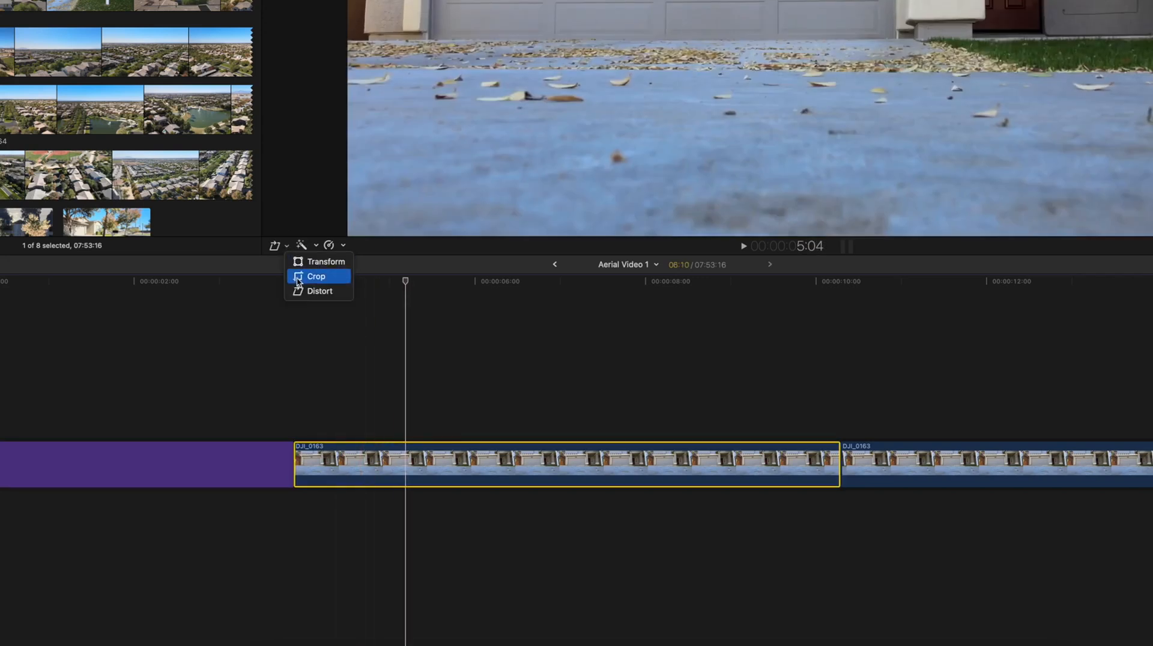
{"action": "left_click", "coordinate": [298, 265]}
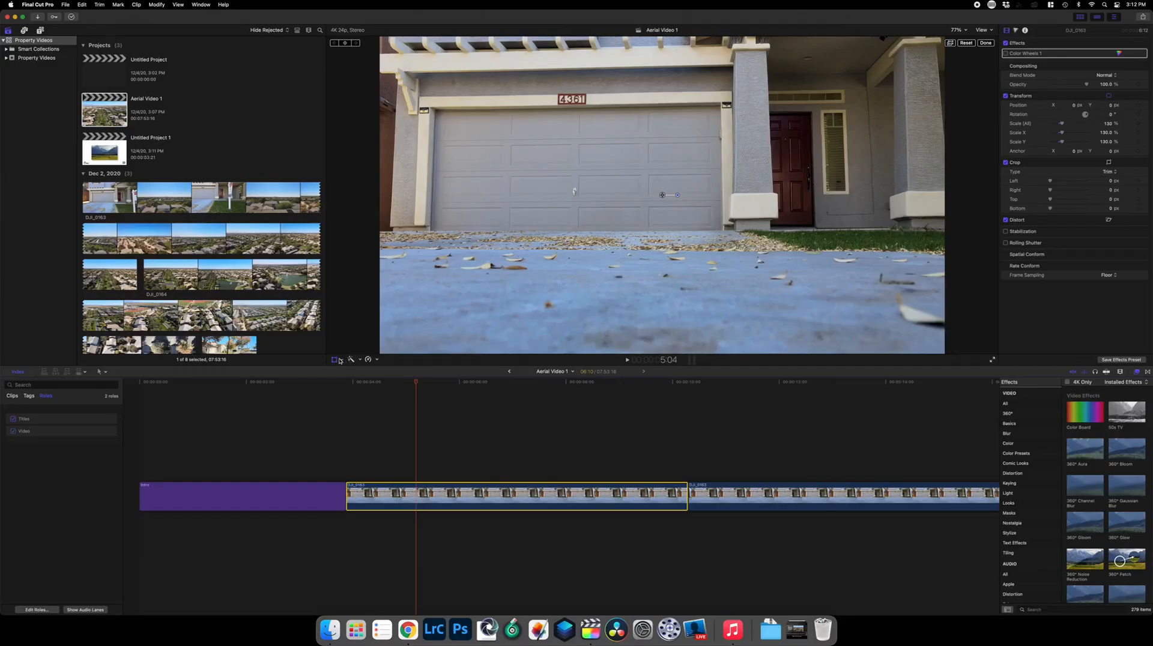
{"action": "left_click", "coordinate": [334, 359]}
{"action": "left_click", "coordinate": [342, 360]}
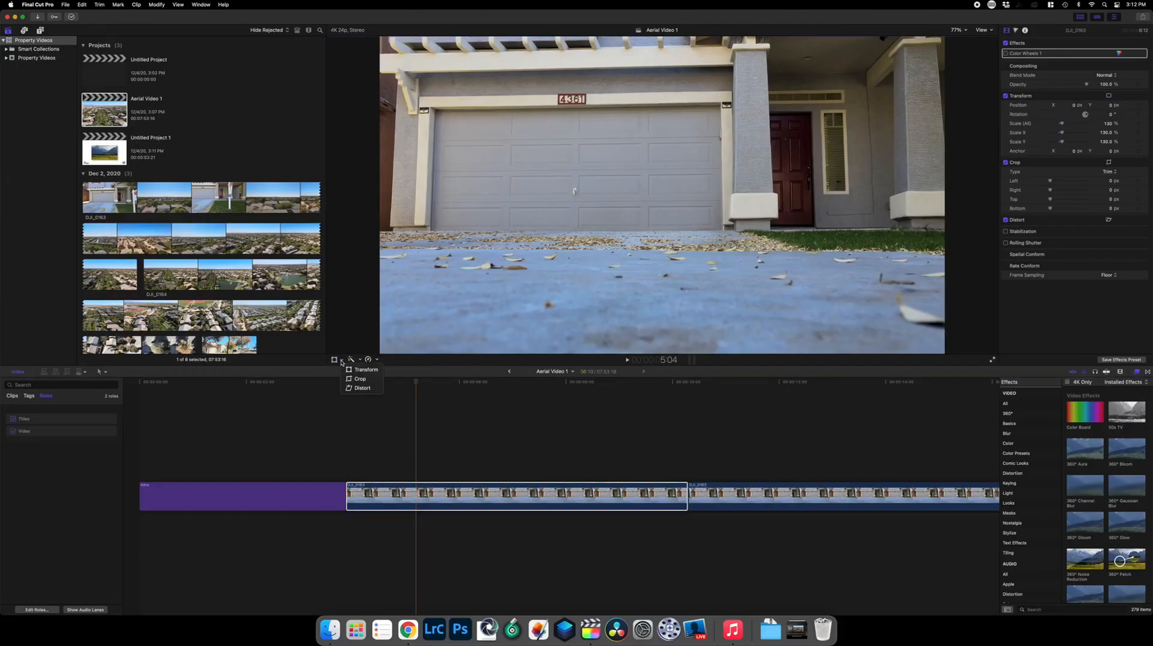
{"action": "left_click", "coordinate": [359, 379]}
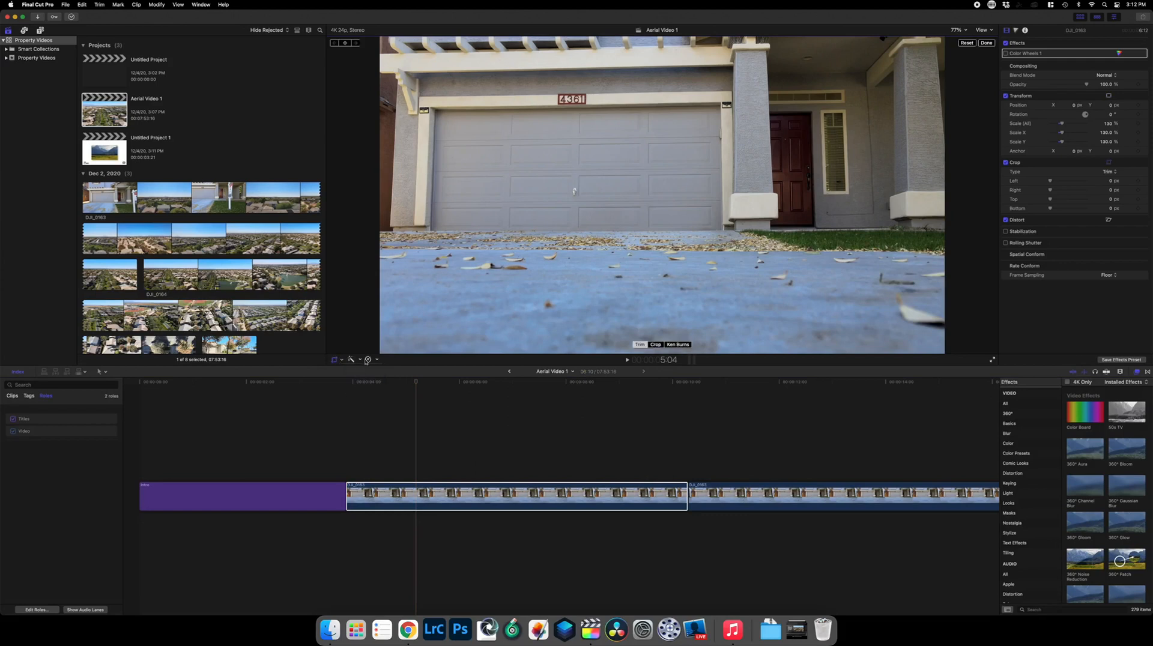
Crop the clip by shrinking the crop frame from its corner and repositioning it
{"action": "left_click", "coordinate": [656, 344]}
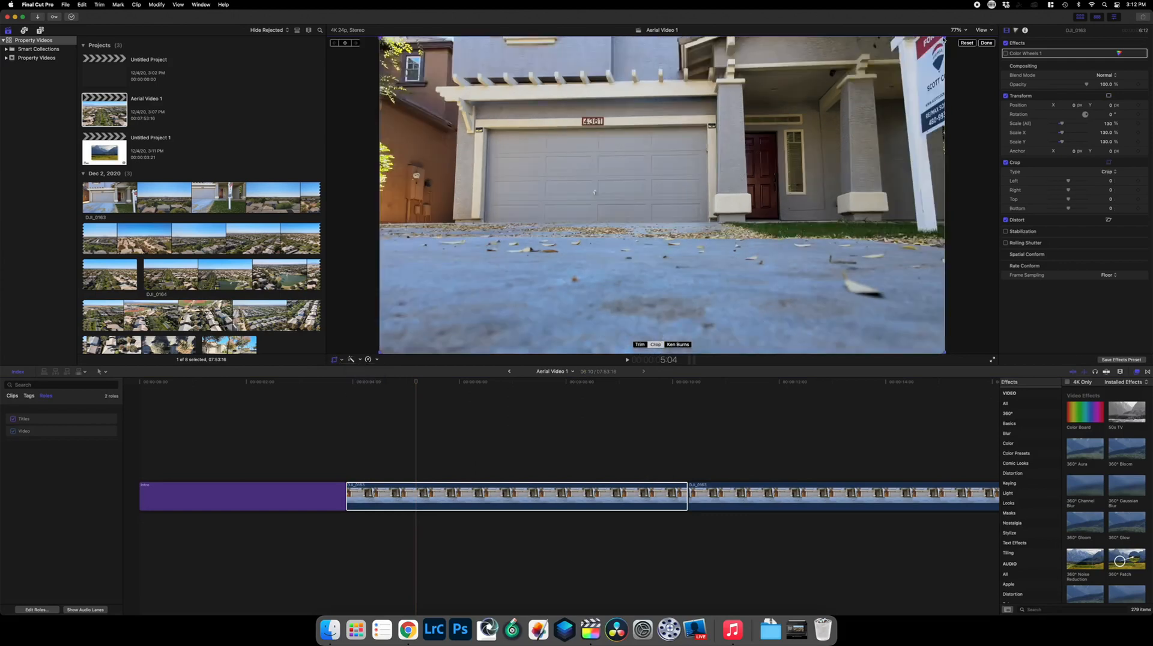
{"action": "left_click_drag", "start_coordinate": [943, 41], "coordinate": [892, 76]}
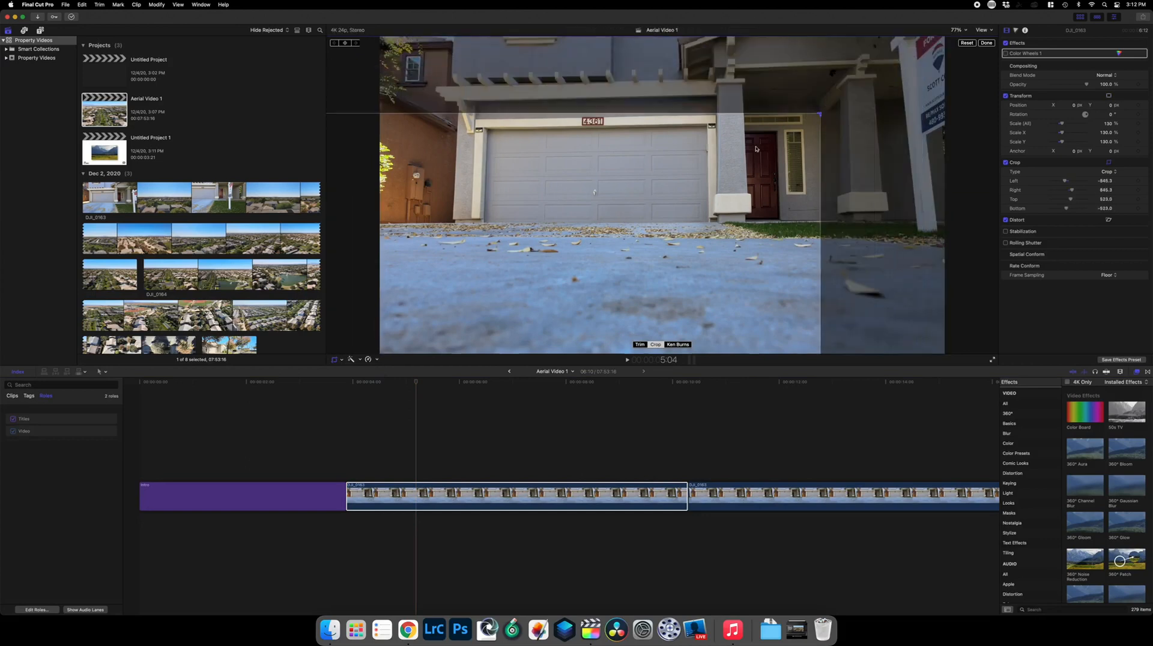
{"action": "left_click_drag", "start_coordinate": [776, 137], "coordinate": [796, 120]}
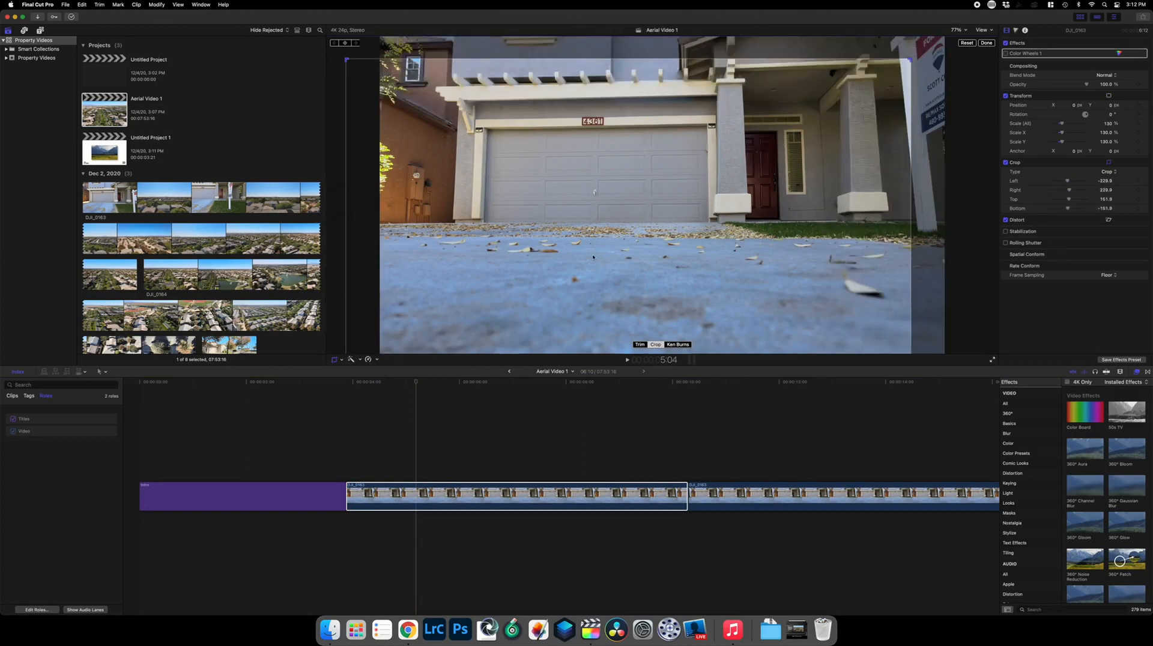
Switch the clip's crop mode to Ken Burns
{"action": "left_click", "coordinate": [678, 345]}
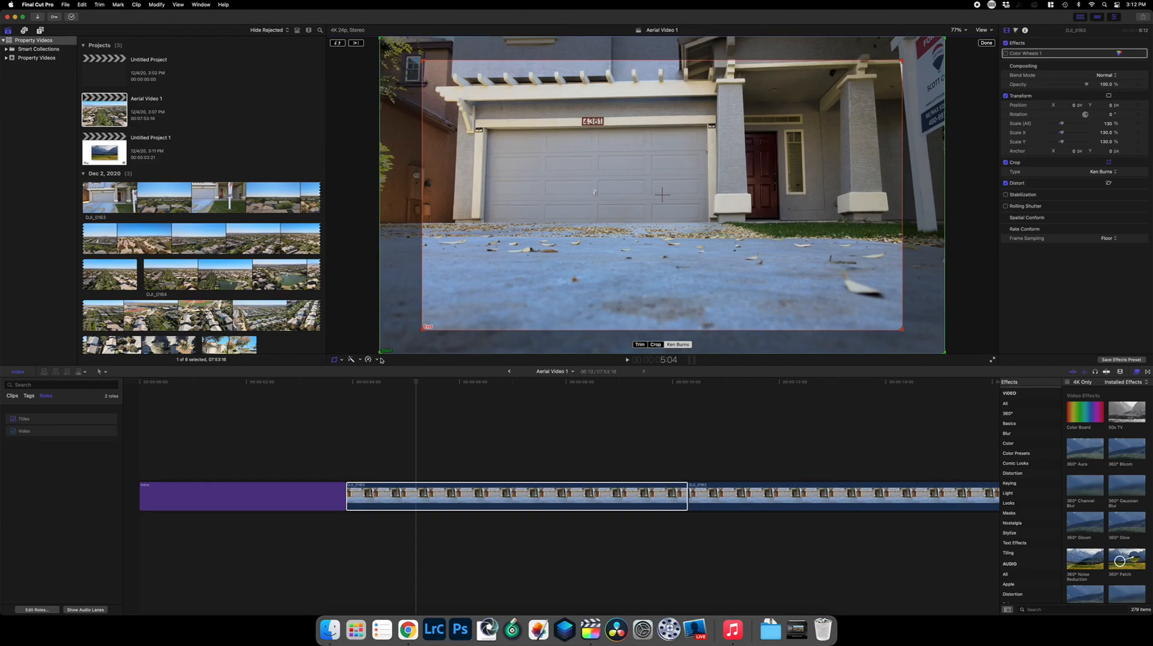
{"action": "left_click", "coordinate": [444, 488]}
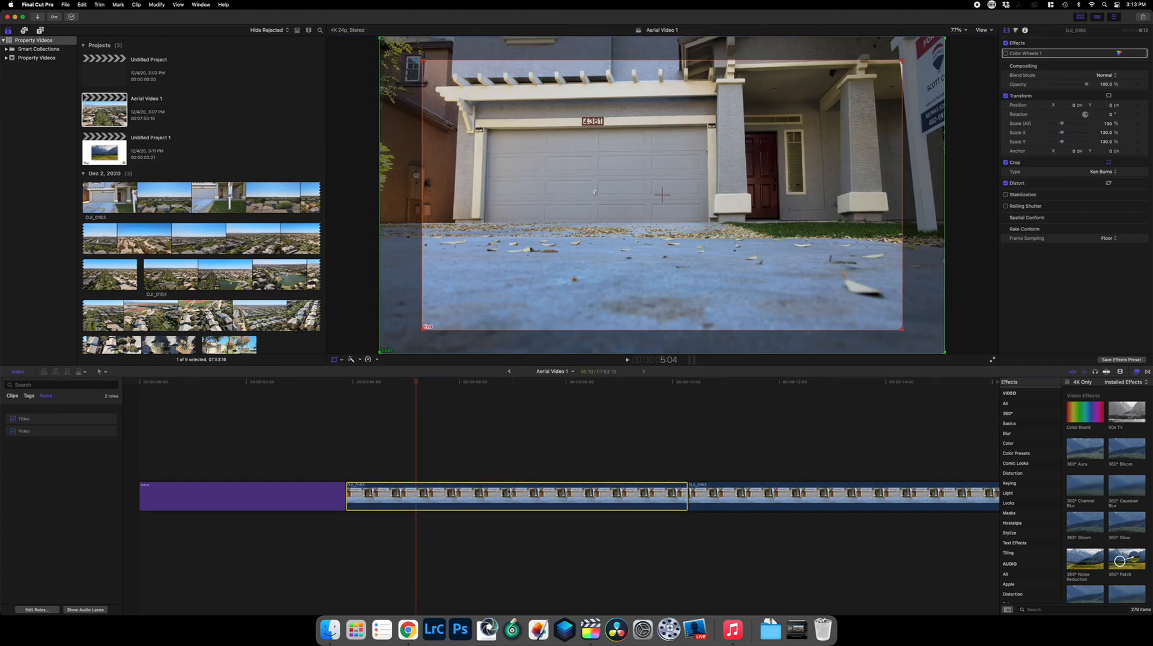
Examine the clip's retiming speed options
{"action": "left_click", "coordinate": [377, 360]}
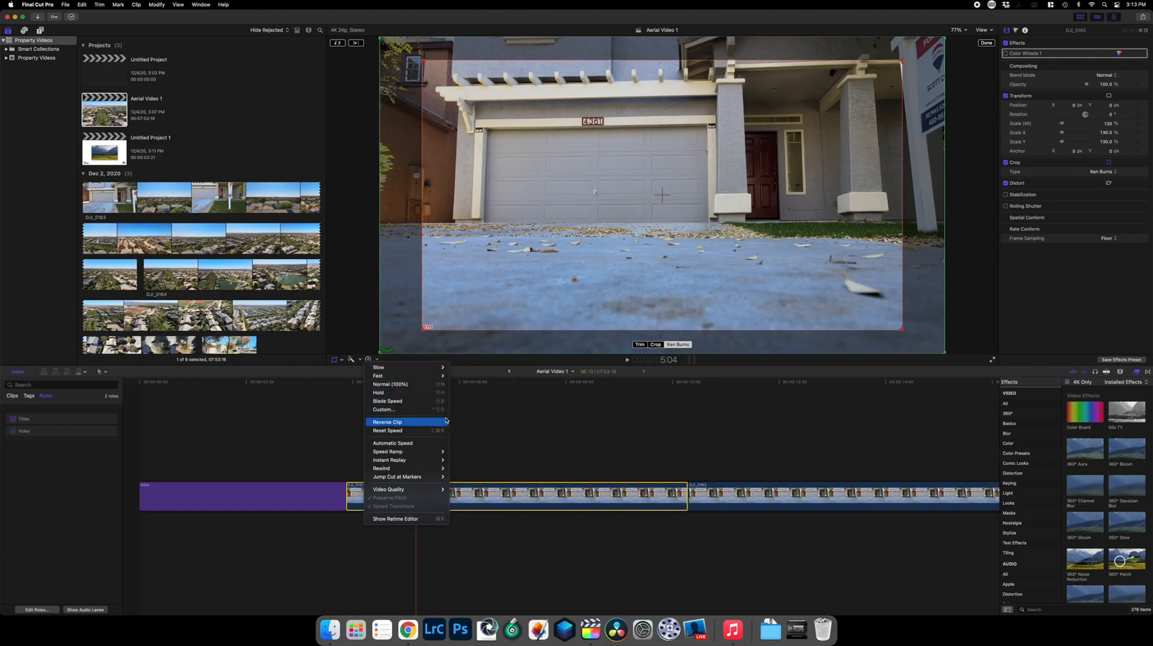
{"action": "mouse_move", "coordinate": [440, 371]}
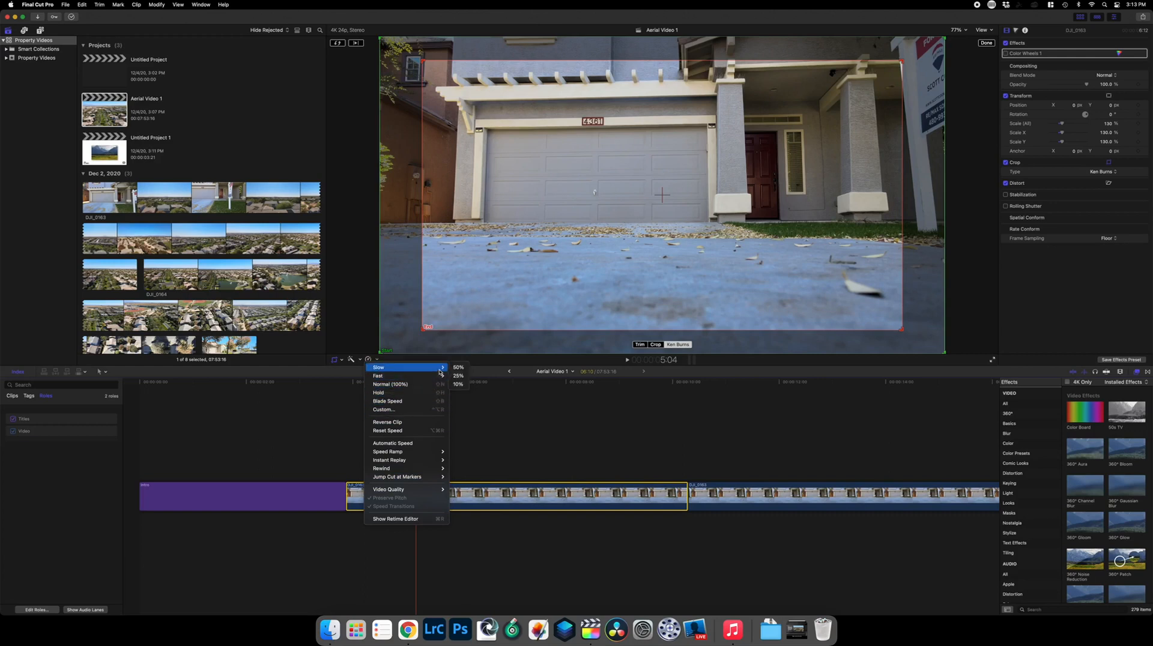
{"action": "left_click", "coordinate": [519, 440]}
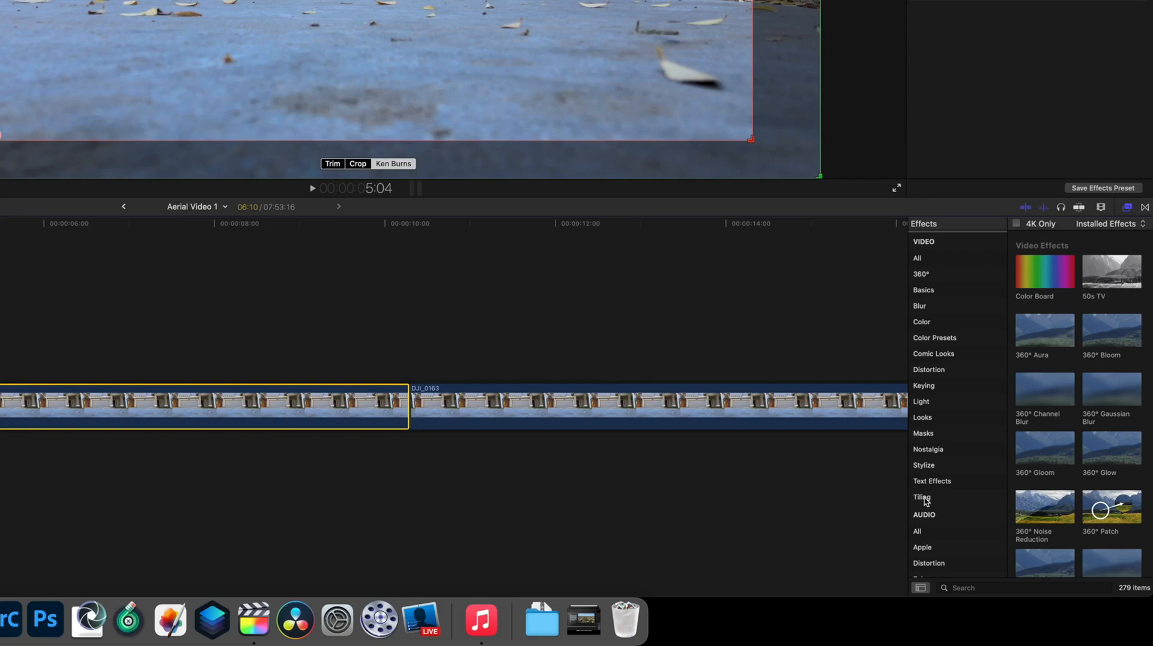
Switch between the Effects and Transitions browsers and browse the transitions list
{"action": "left_click", "coordinate": [1146, 207]}
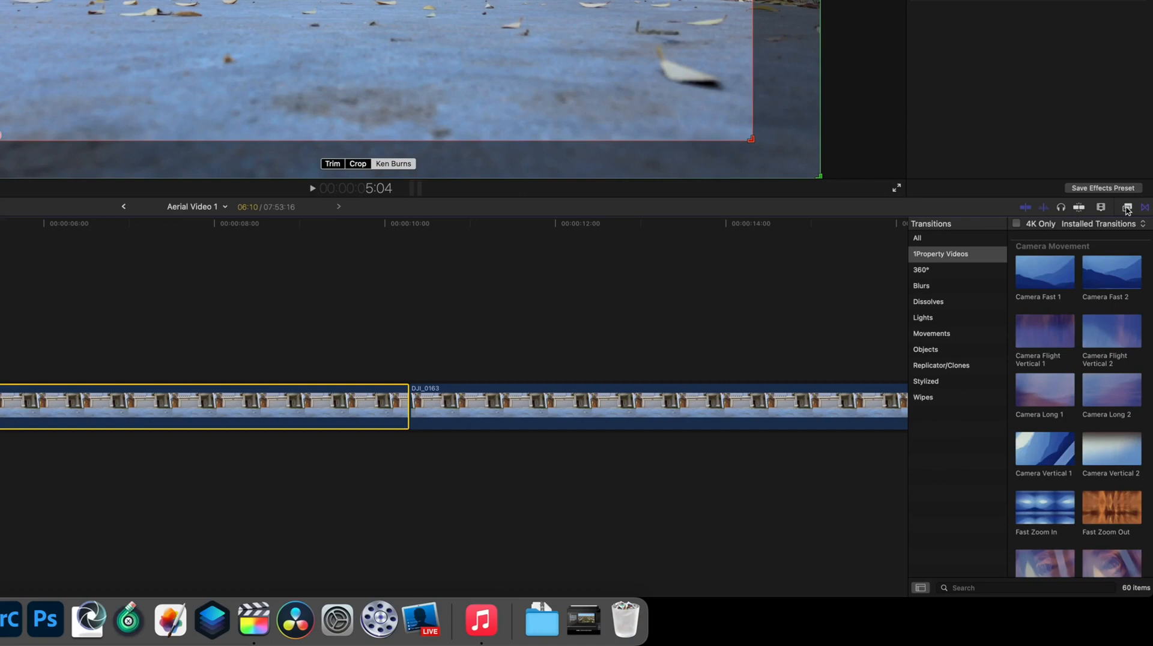
{"action": "left_click", "coordinate": [1127, 207]}
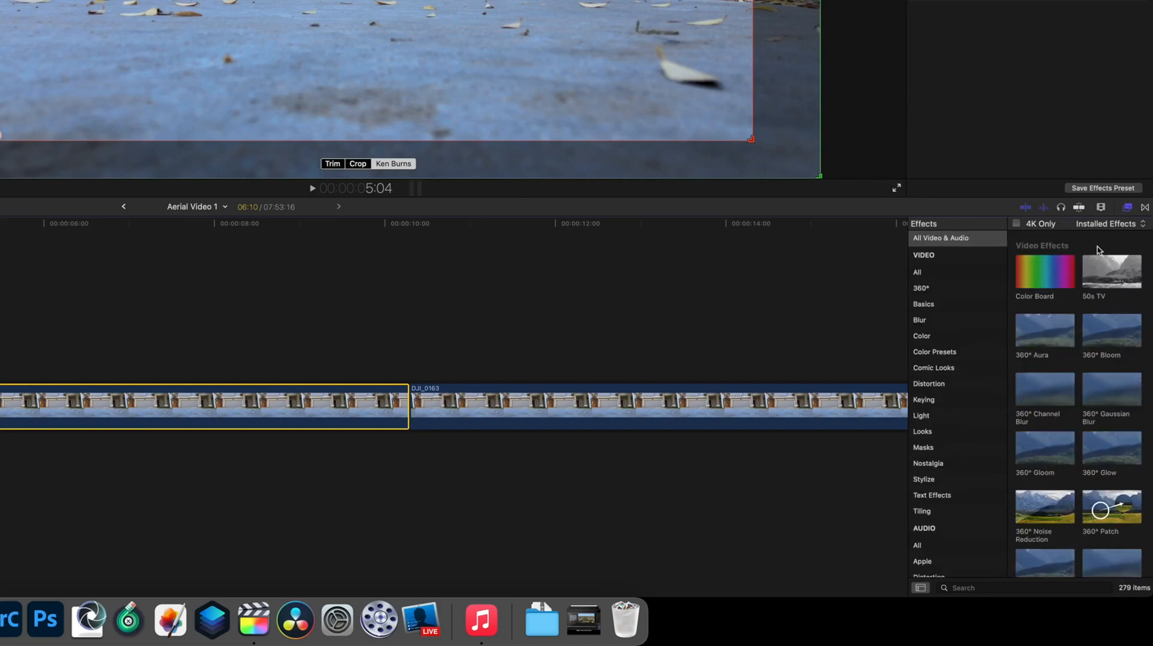
{"action": "left_click", "coordinate": [1146, 208]}
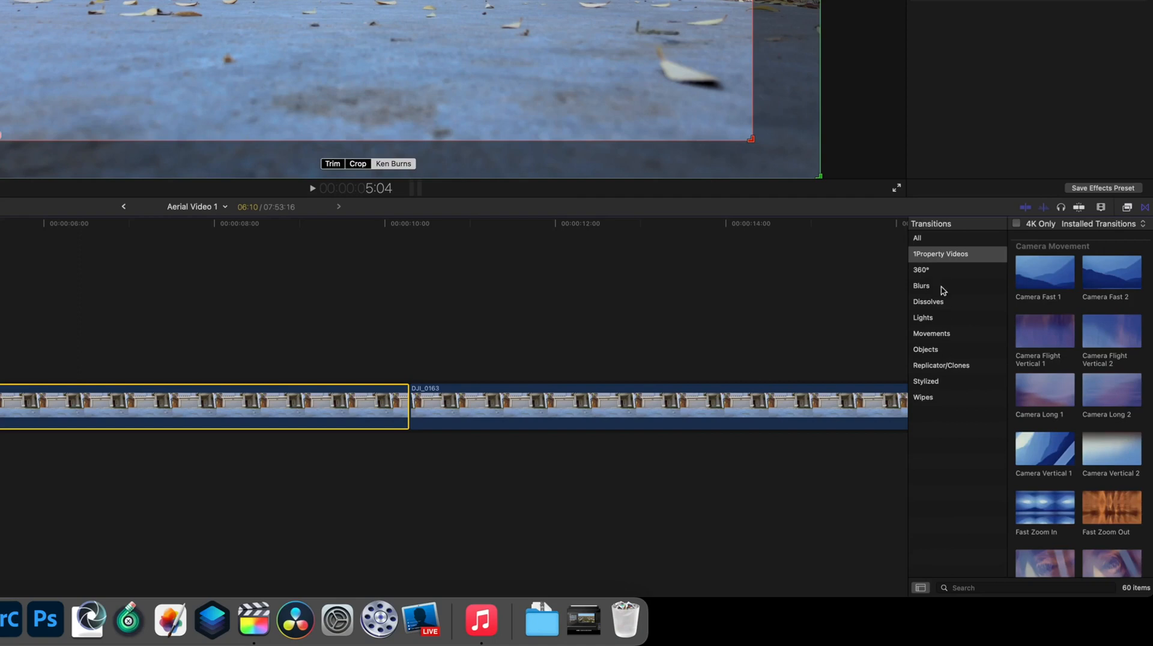
{"action": "scroll", "coordinate": [1050, 336], "scroll_direction": "down", "scroll_amount": 10}
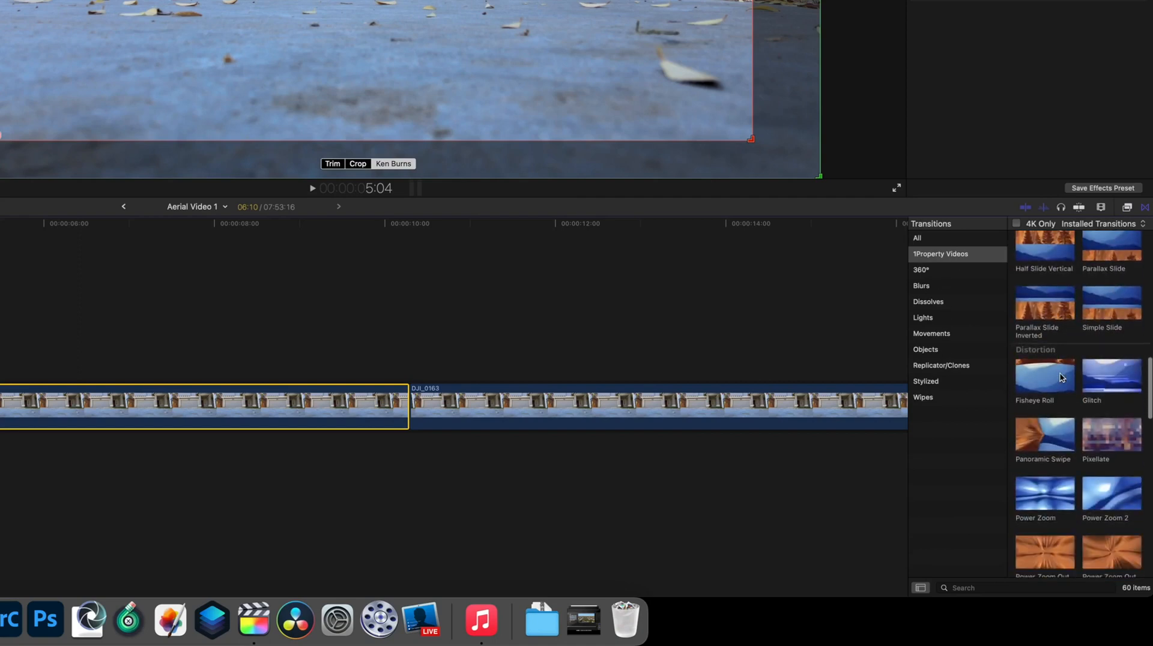
{"action": "scroll", "coordinate": [1060, 378], "scroll_direction": "up", "scroll_amount": 10}
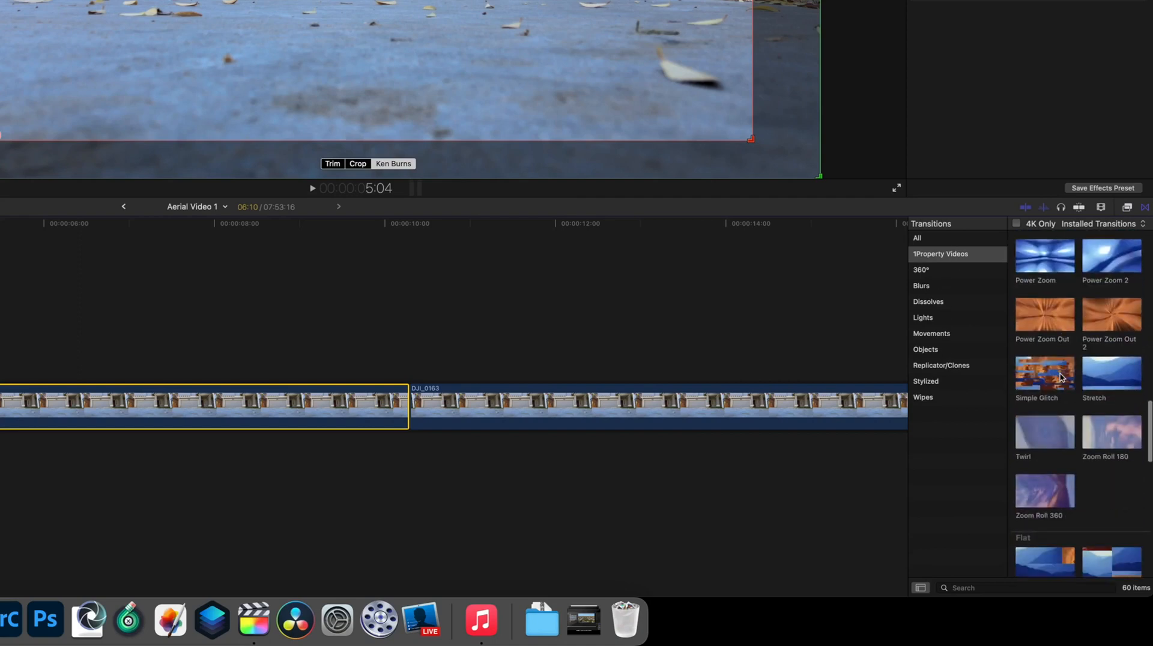
Switch to the Effects browser and scroll through the video effects list
{"action": "left_click", "coordinate": [1126, 207]}
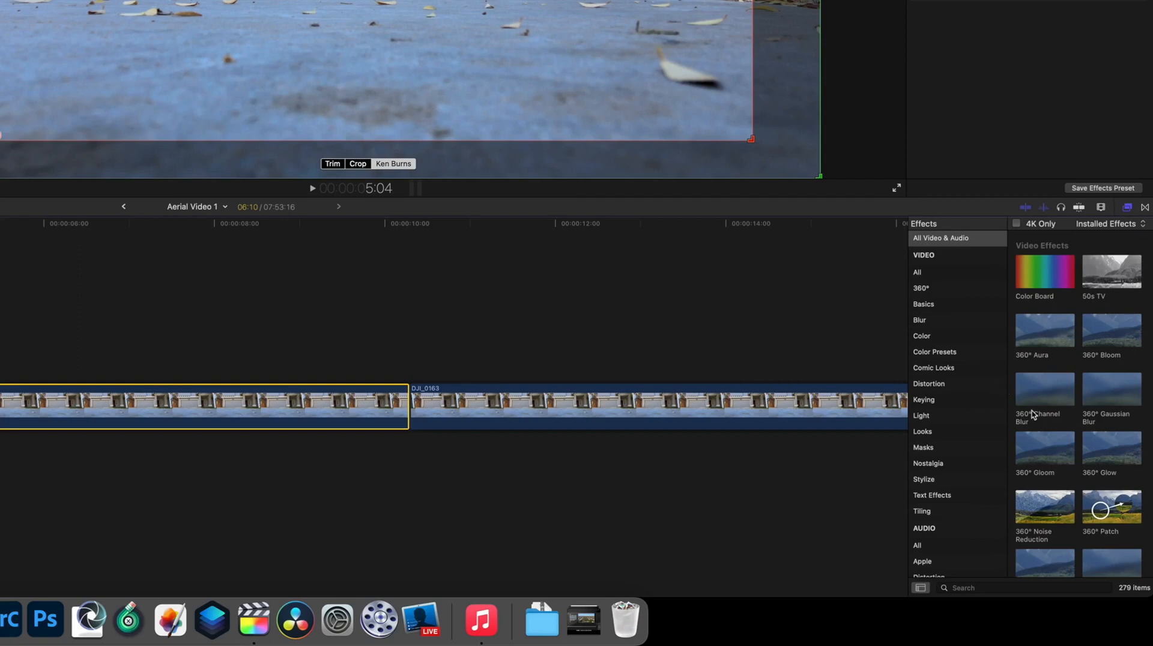
{"action": "scroll", "coordinate": [1033, 414], "scroll_direction": "down", "scroll_amount": 5}
{"action": "scroll", "coordinate": [1034, 414], "scroll_direction": "up", "scroll_amount": 5}
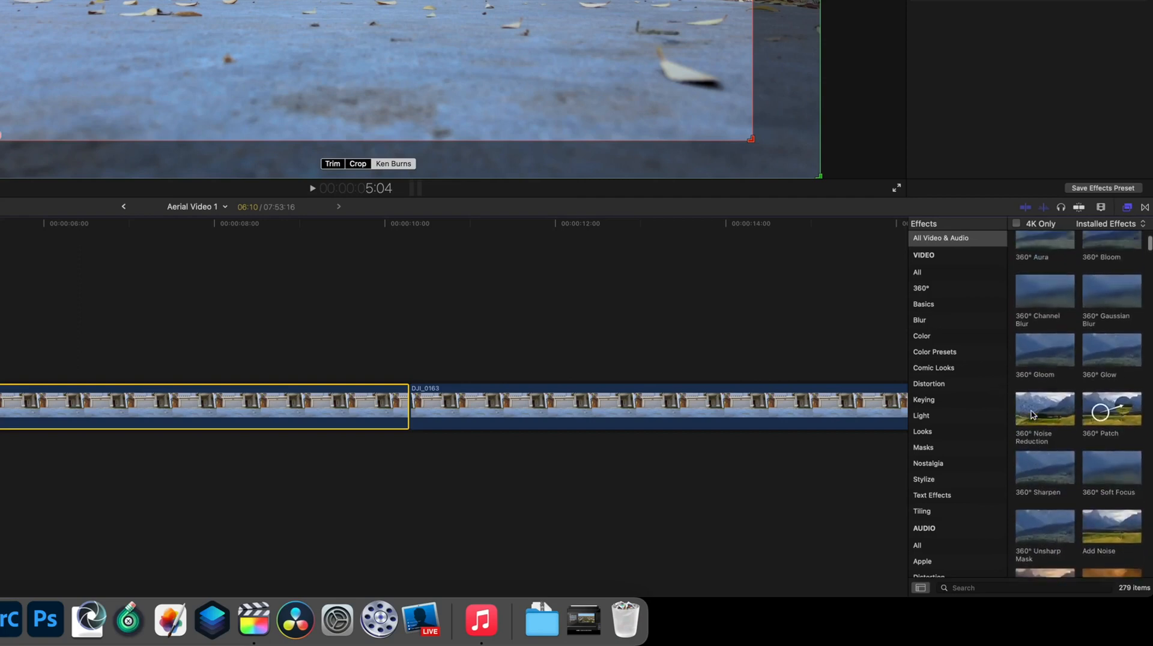
Examine the timeline's clip appearance options
{"action": "left_click", "coordinate": [1101, 208]}
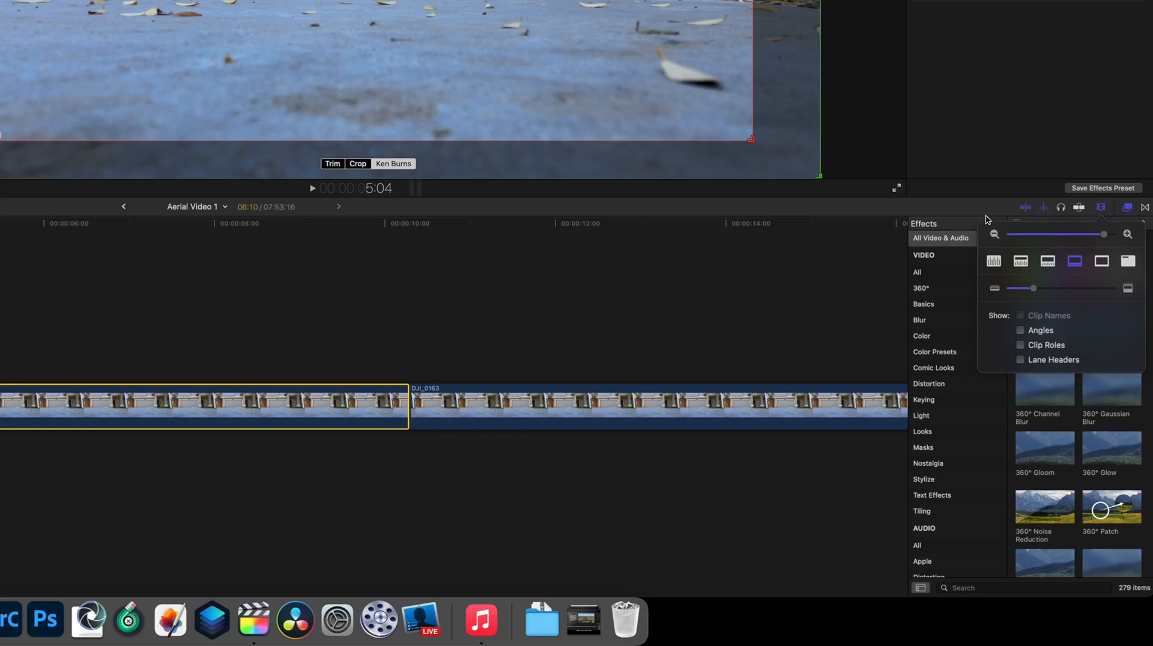
{"action": "left_click", "coordinate": [1103, 208]}
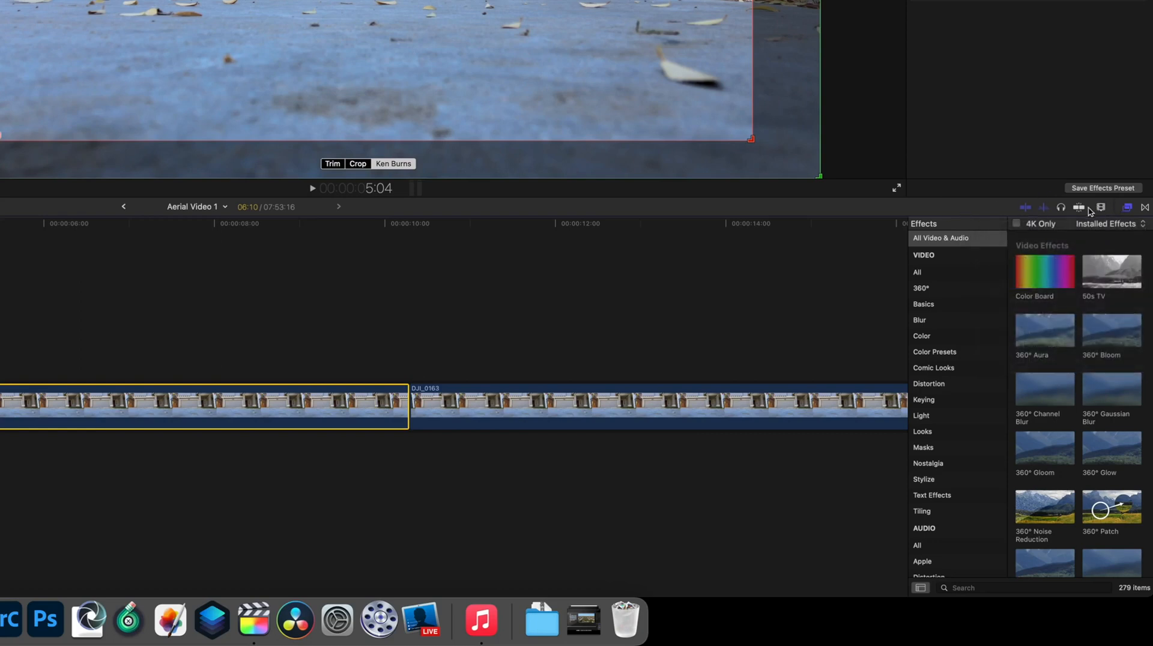
{"action": "left_click", "coordinate": [1079, 208]}
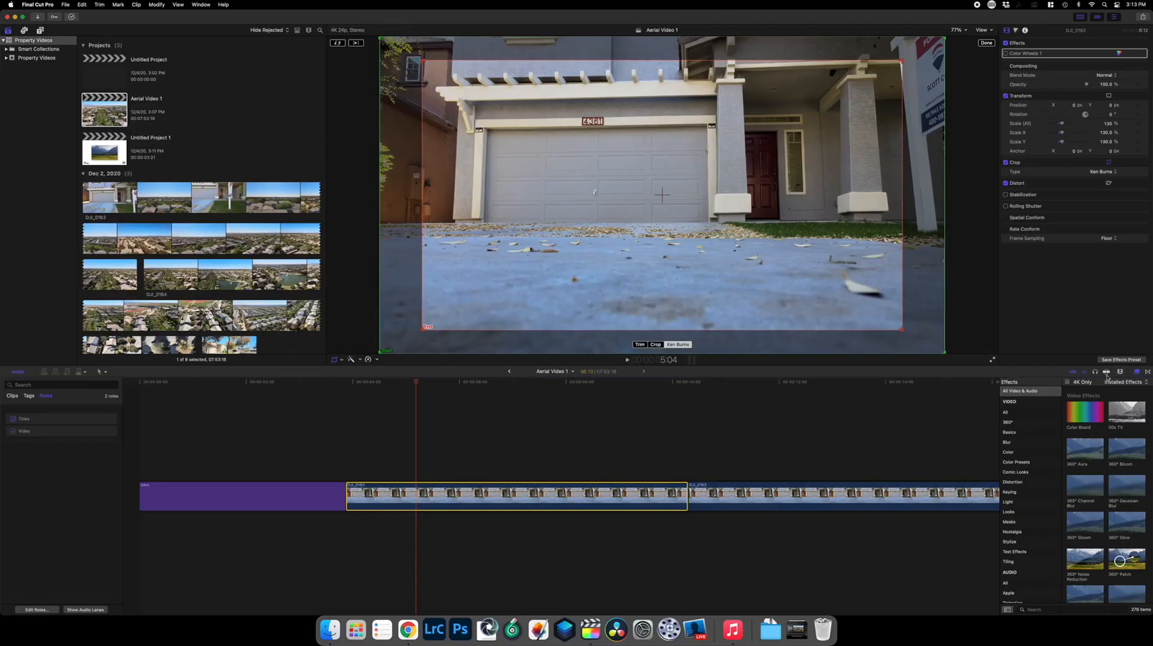
Add a marker on the first aerial clip at the playhead
{"action": "key", "text": "m"}
{"action": "left_click", "coordinate": [758, 458]}
{"action": "key", "text": "shift+c"}
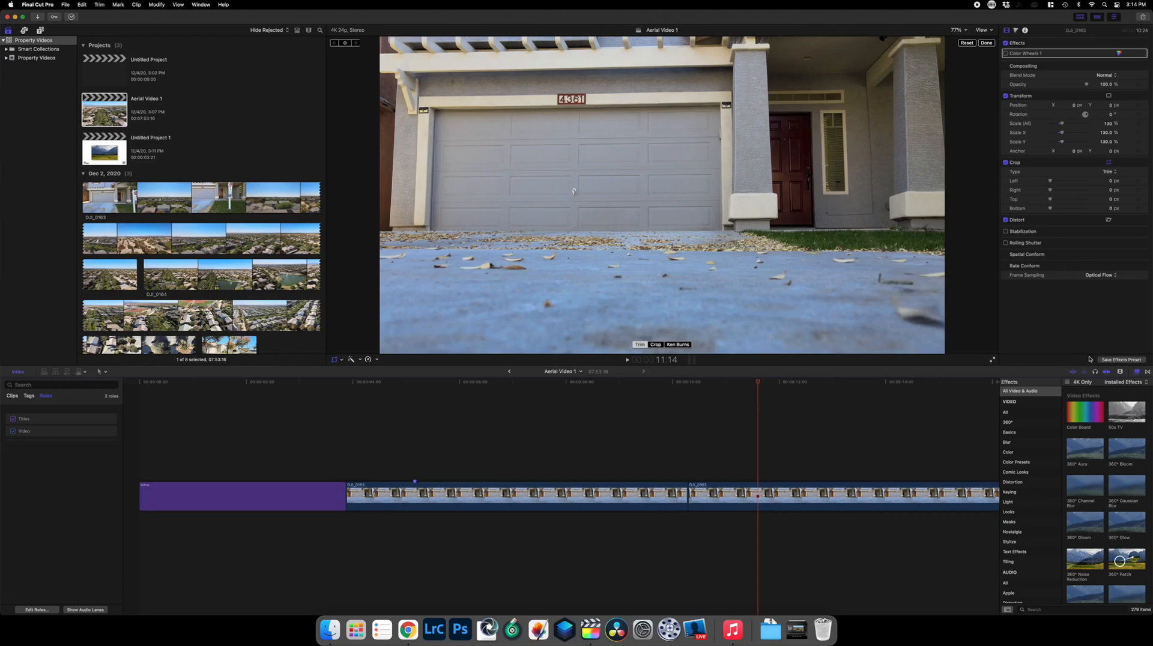
Select the first aerial clip and add a Color Board and a second Color Wheels correction to it
{"action": "mouse_move", "coordinate": [759, 385]}
{"action": "left_mouse_down"}
{"action": "mouse_move", "coordinate": [682, 394]}
{"action": "mouse_move", "coordinate": [703, 401]}
{"action": "mouse_move", "coordinate": [690, 404]}
{"action": "left_mouse_up"}
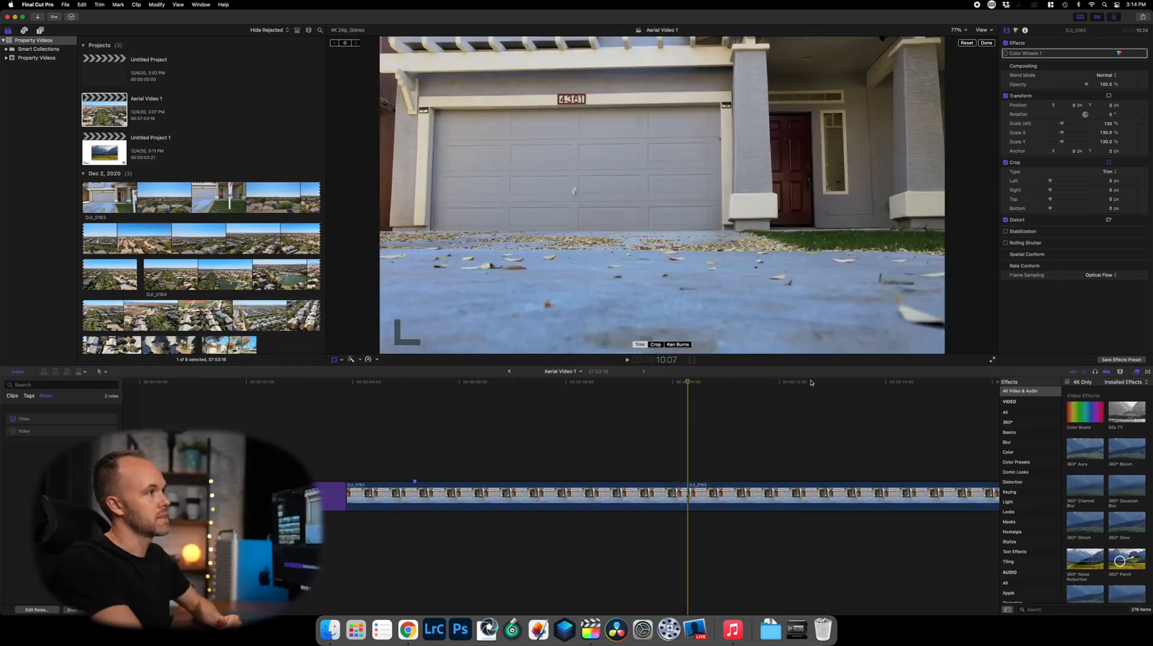
{"action": "left_click", "coordinate": [534, 502]}
{"action": "left_click", "coordinate": [551, 385]}
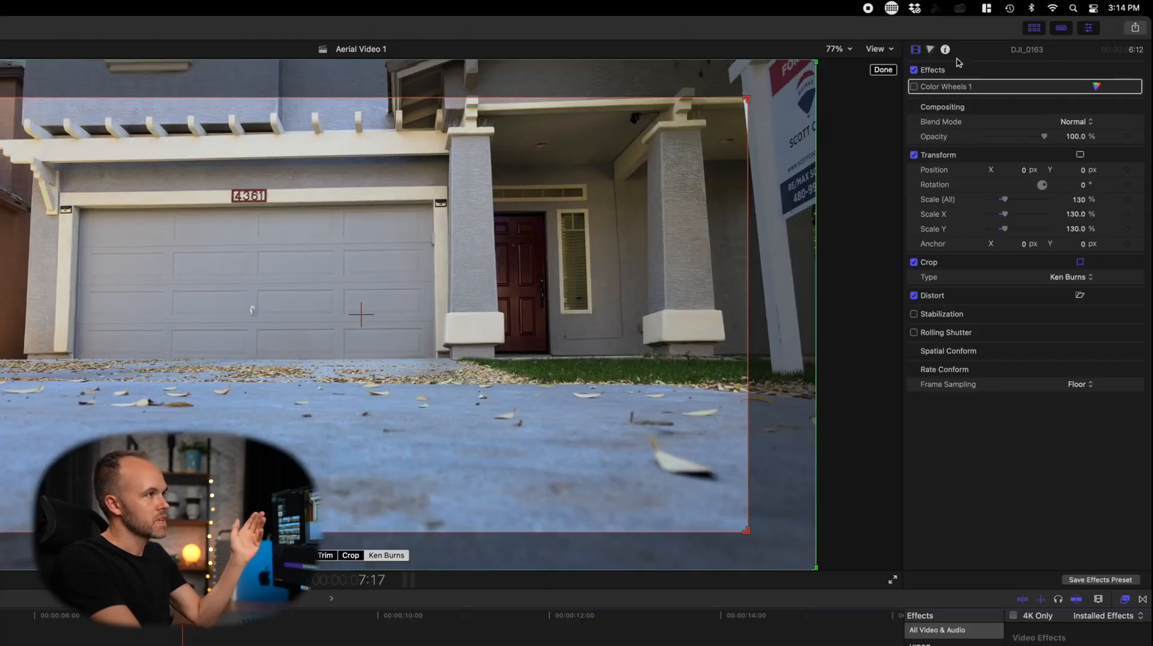
{"action": "left_click", "coordinate": [930, 49]}
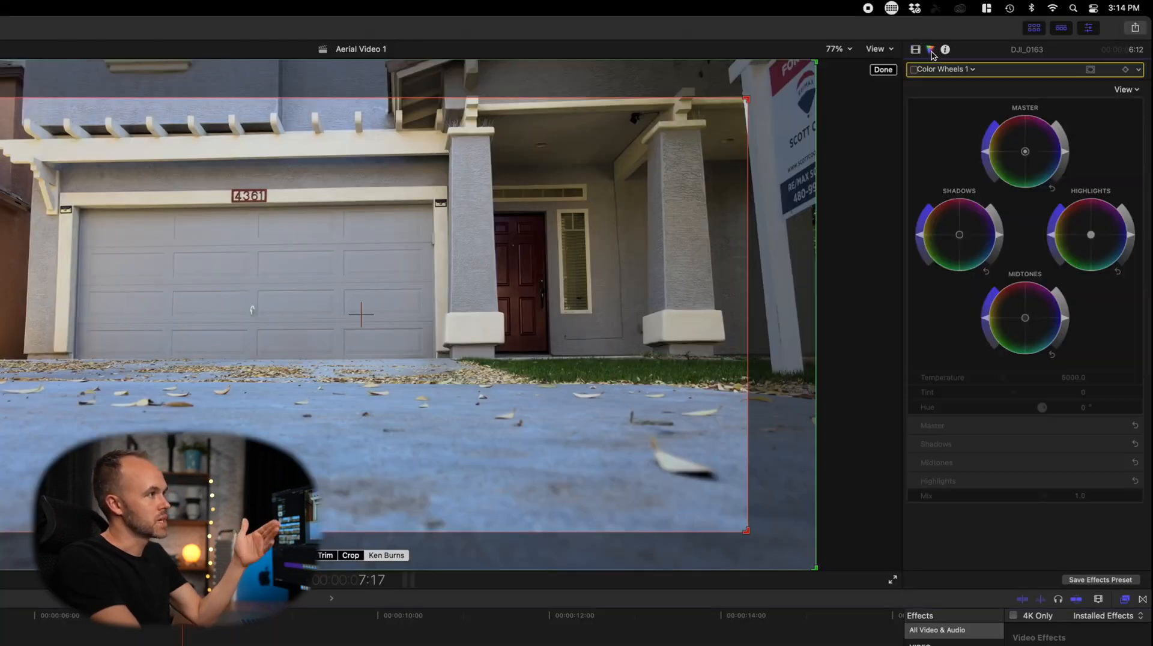
{"action": "left_click", "coordinate": [973, 70]}
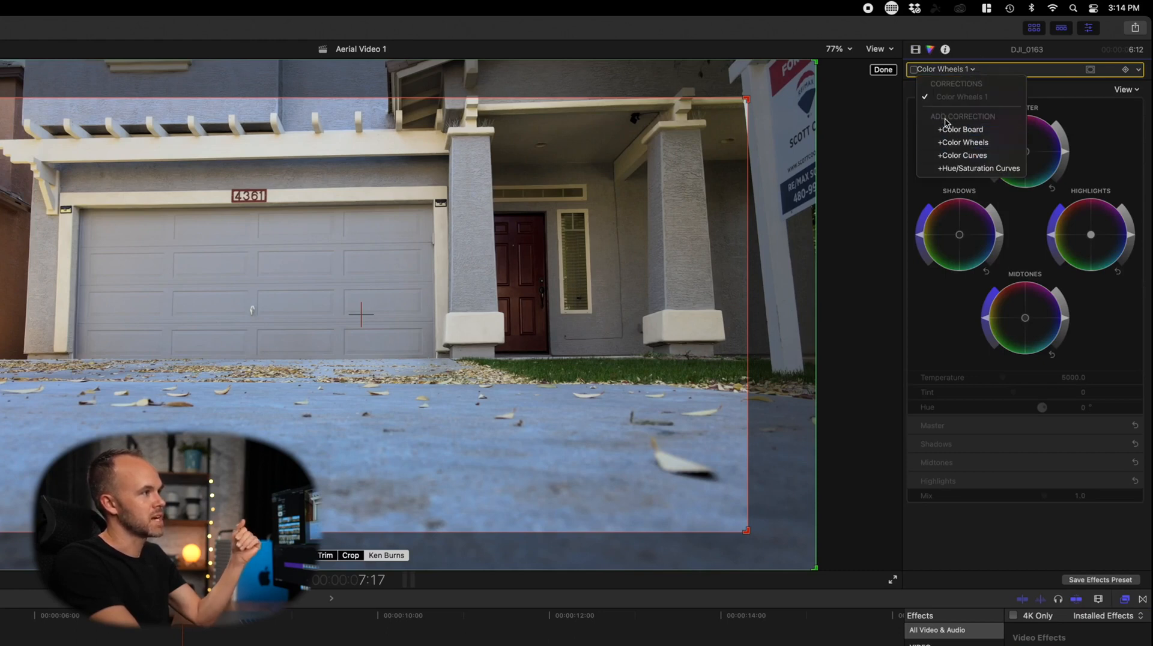
{"action": "left_click", "coordinate": [962, 129]}
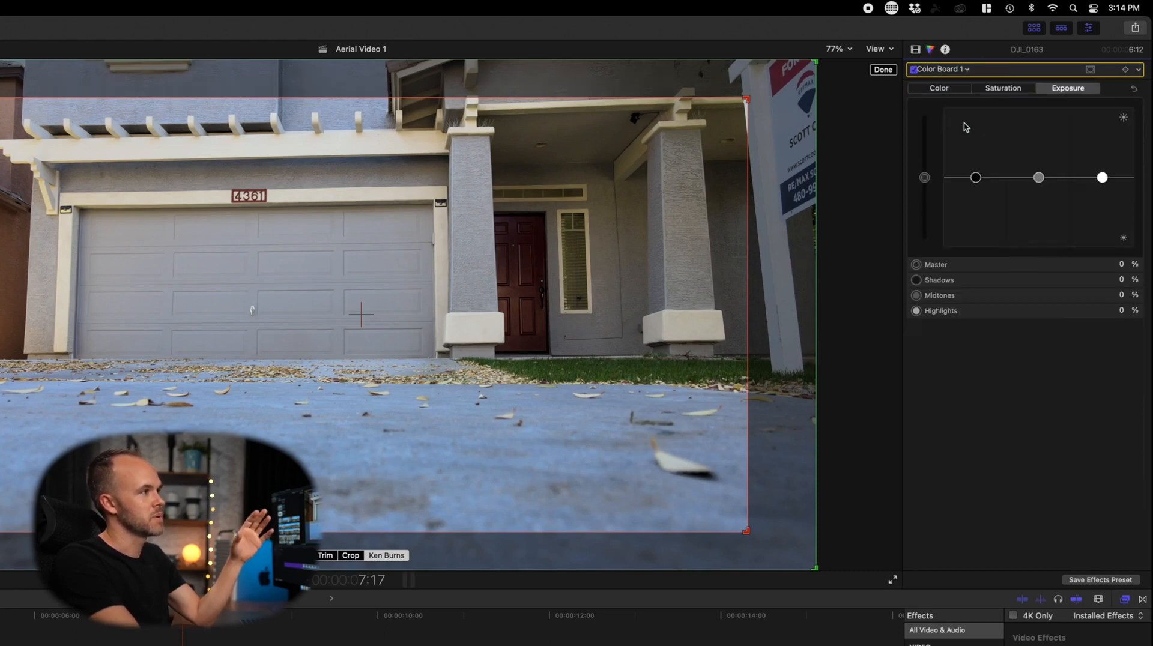
{"action": "left_click", "coordinate": [967, 70]}
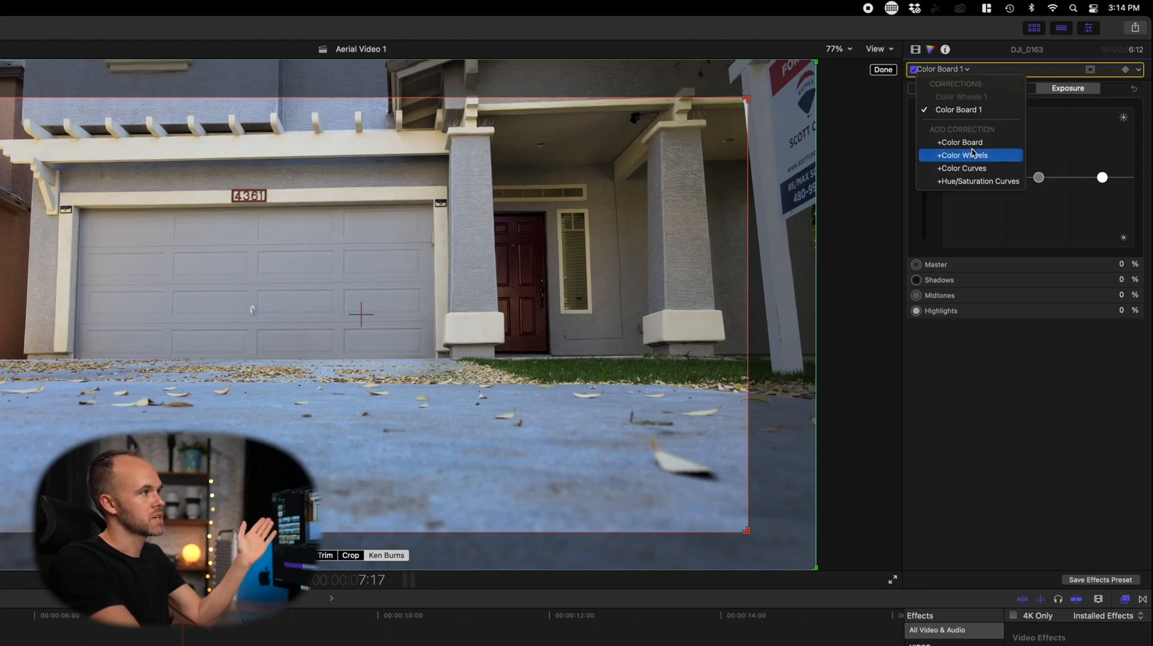
{"action": "left_click", "coordinate": [973, 154]}
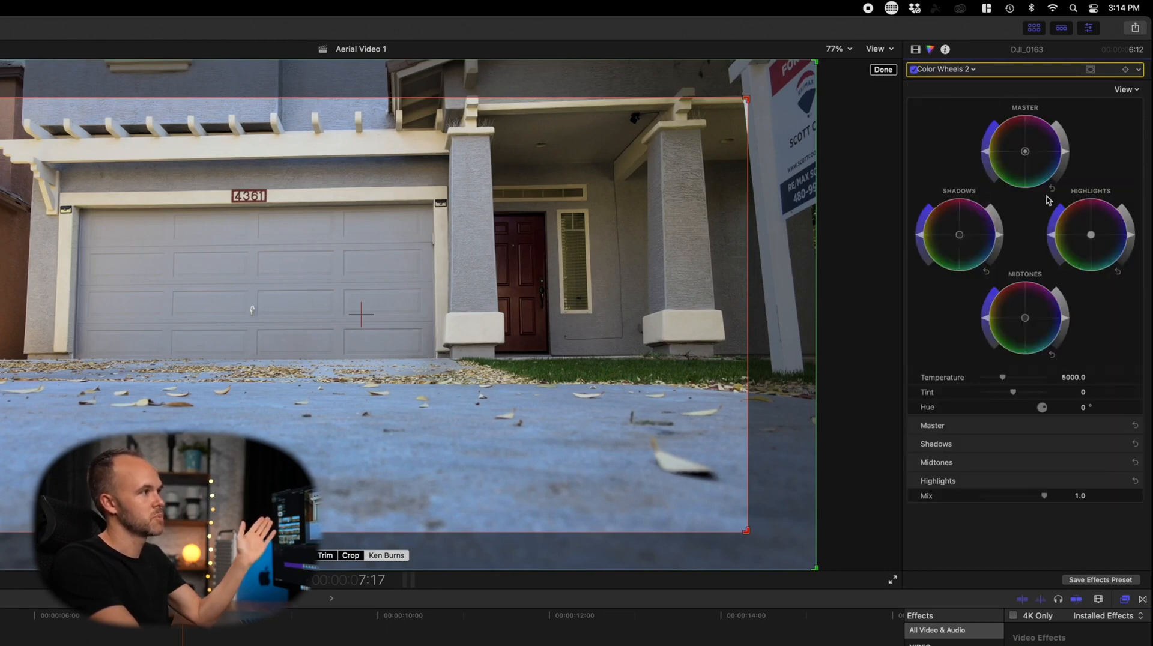
Examine the clip's info inspector settings, including Color Space Override
{"action": "left_click", "coordinate": [945, 51]}
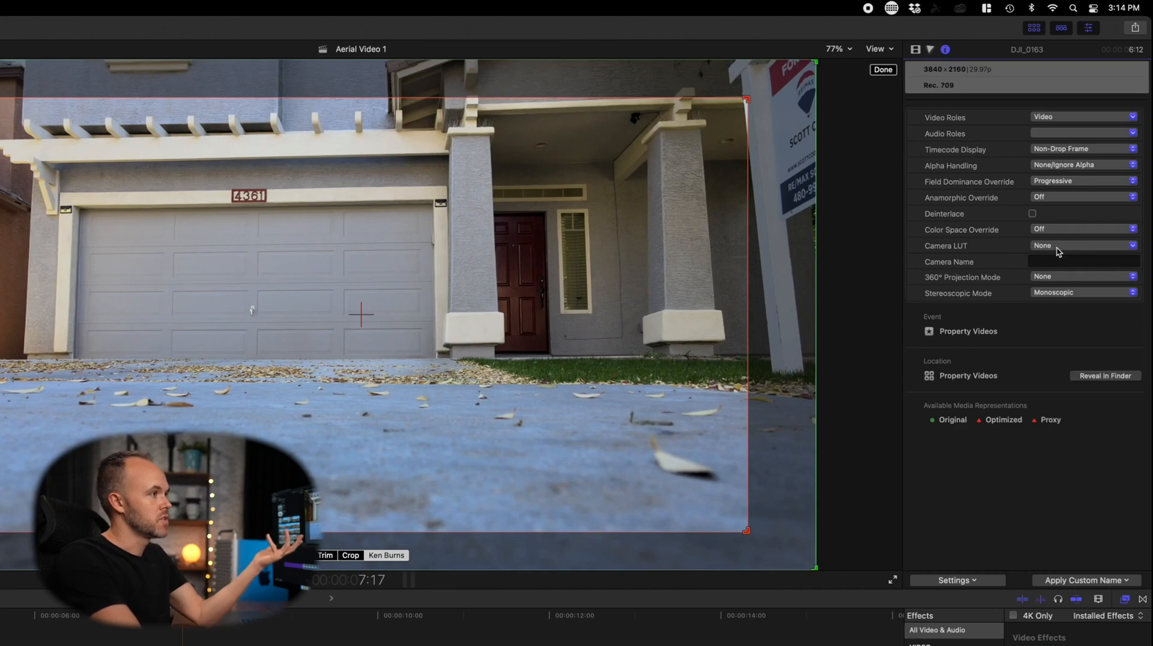
{"action": "left_click", "coordinate": [1065, 230]}
{"action": "left_click", "coordinate": [1072, 229]}
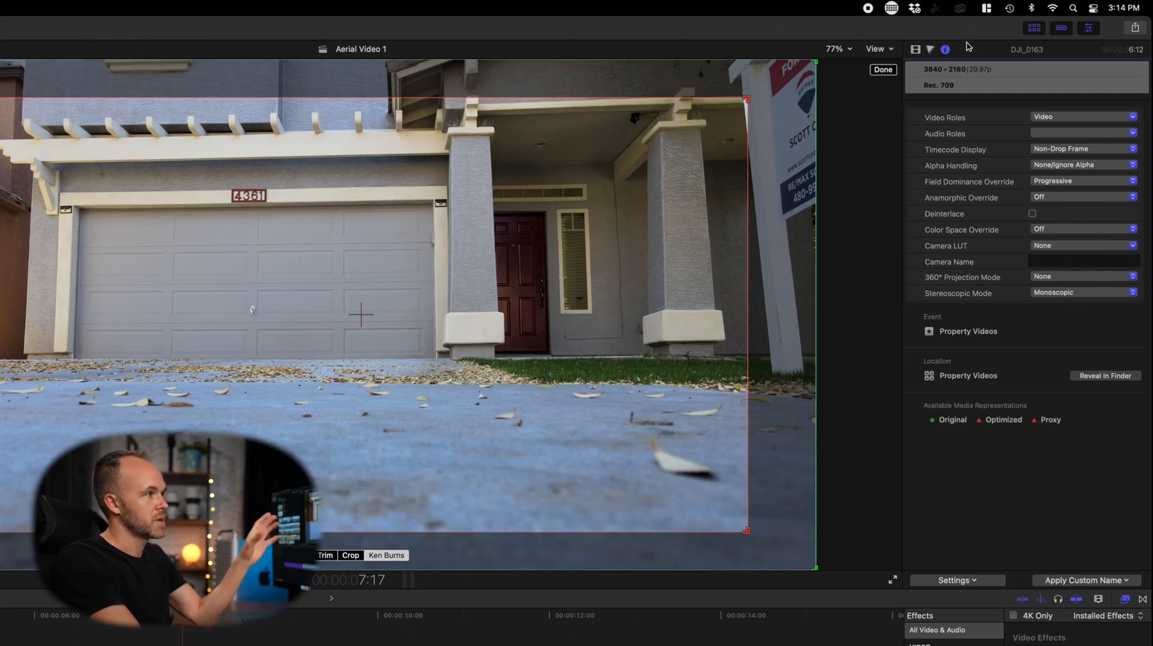
{"action": "left_click", "coordinate": [916, 50]}
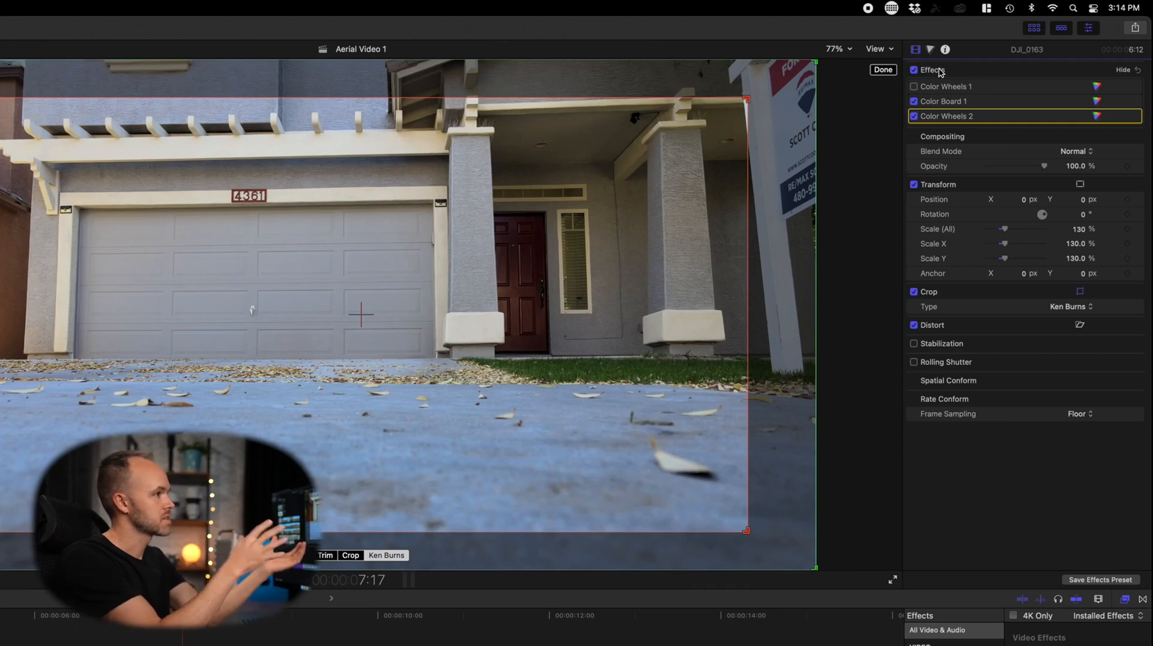
Toggle the Color Board correction off and on and disable the Color Wheels 2 correction
{"action": "left_click", "coordinate": [914, 101]}
{"action": "left_click", "coordinate": [913, 116]}
{"action": "left_click", "coordinate": [914, 101]}
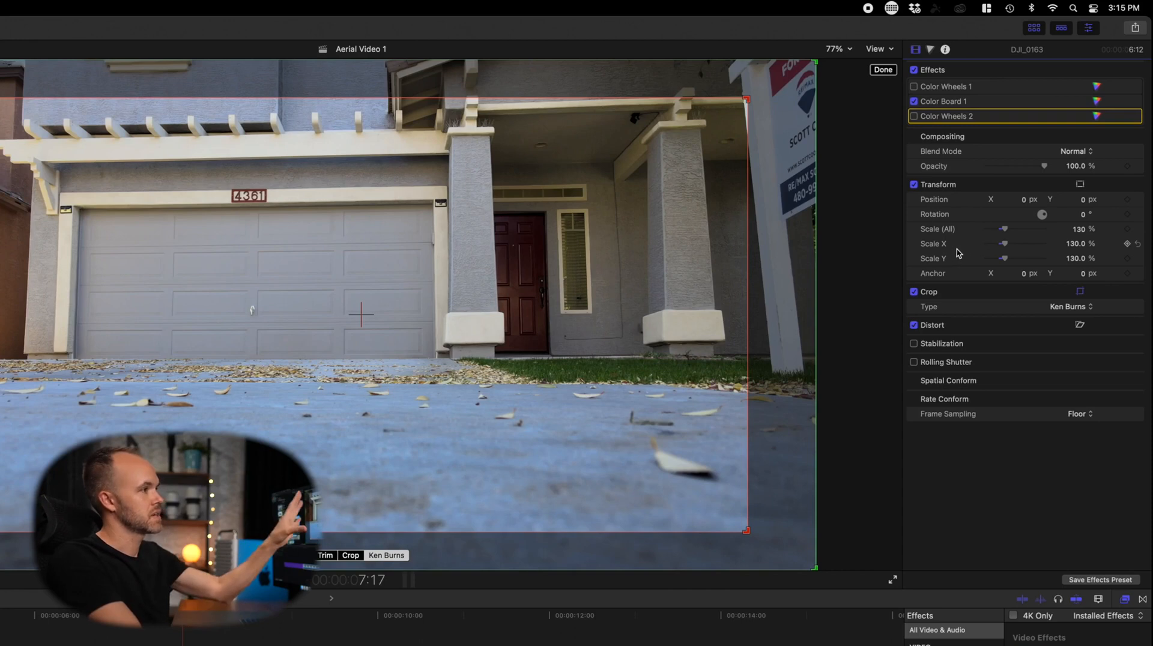
Increase the clip's overall scale with the Scale slider
{"action": "left_click_drag", "start_coordinate": [1007, 230], "coordinate": [1018, 228]}
{"action": "left_click", "coordinate": [1127, 239]}
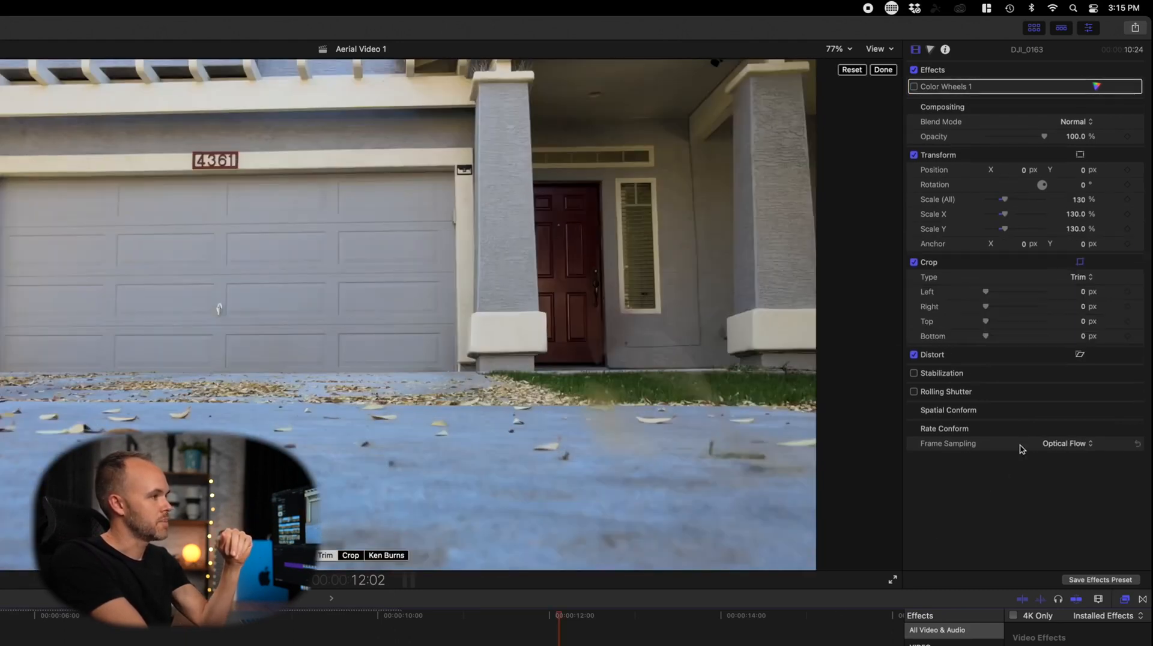
Examine the frame sampling options for the second clip
{"action": "left_click", "coordinate": [1072, 445]}
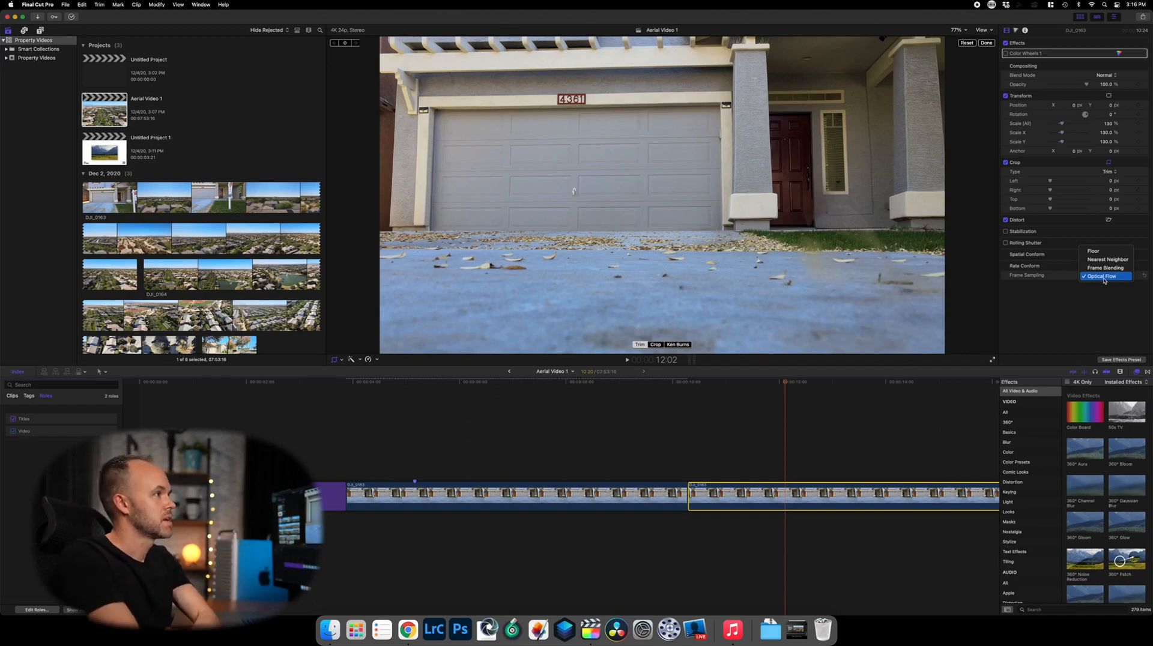
{"action": "left_click", "coordinate": [1052, 323]}
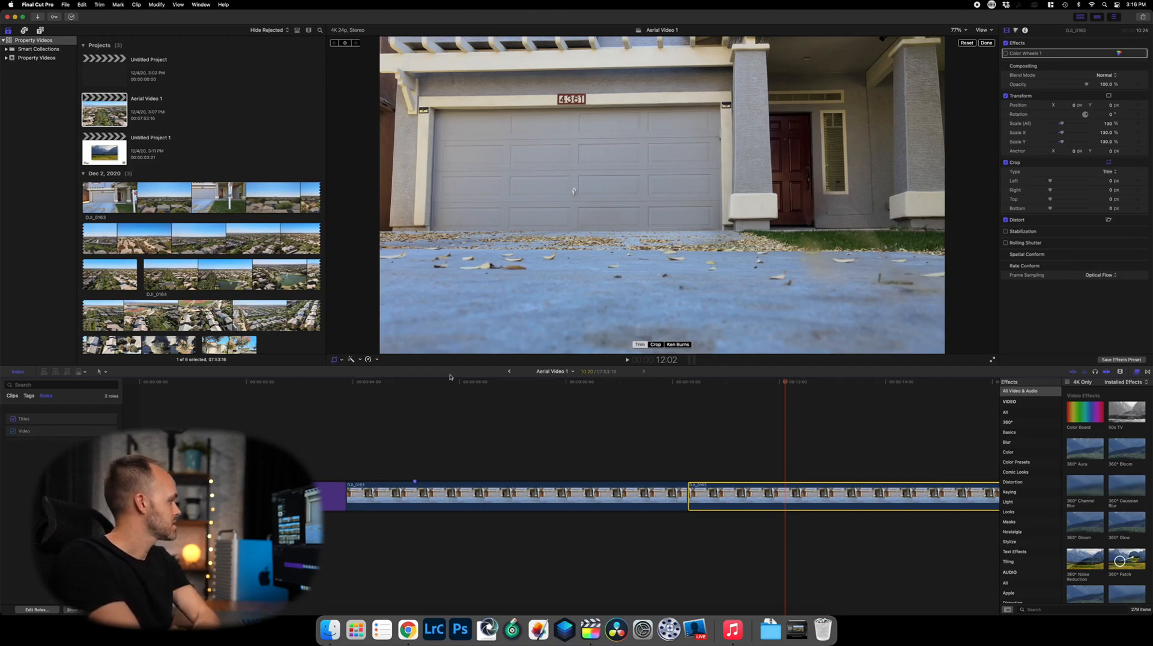
Select the first clip and examine the project's share destinations
{"action": "left_click", "coordinate": [512, 428]}
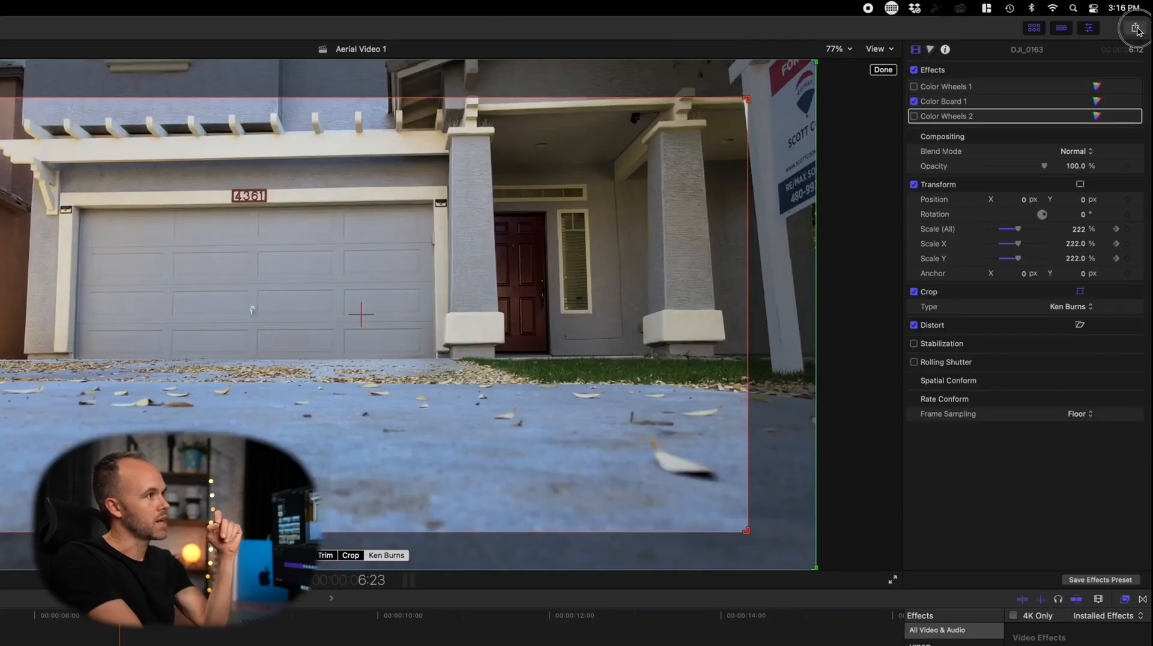
{"action": "left_click", "coordinate": [1143, 18]}
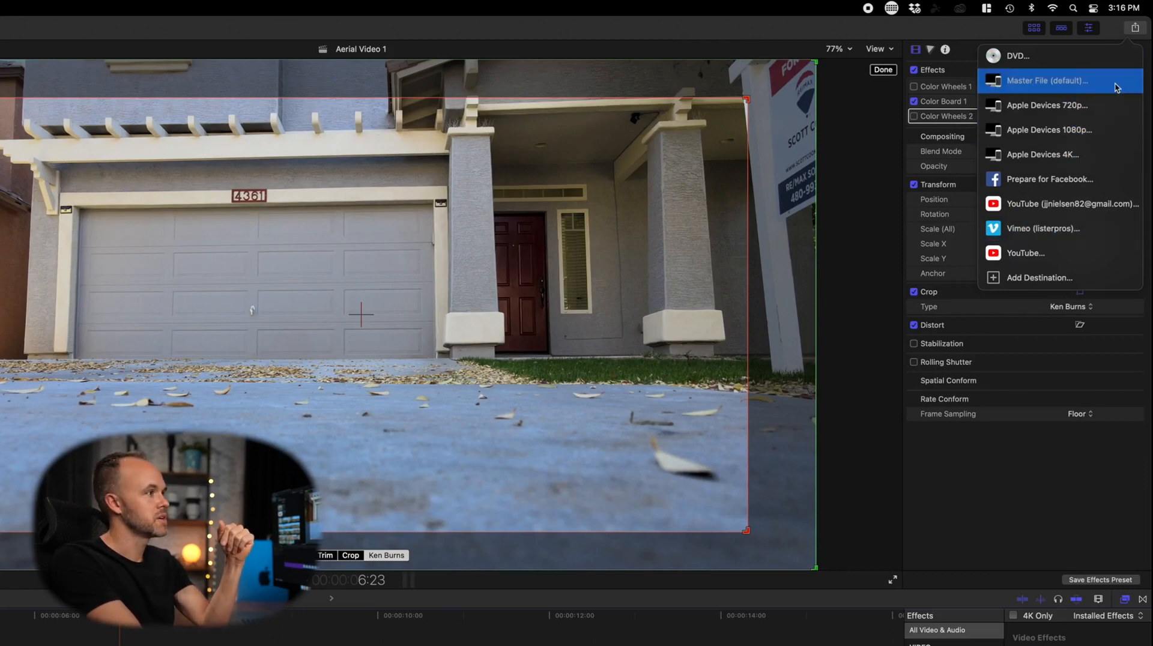
{"action": "left_click", "coordinate": [1134, 29]}
Show the video scopes alongside the viewer
{"action": "left_click", "coordinate": [878, 49]}
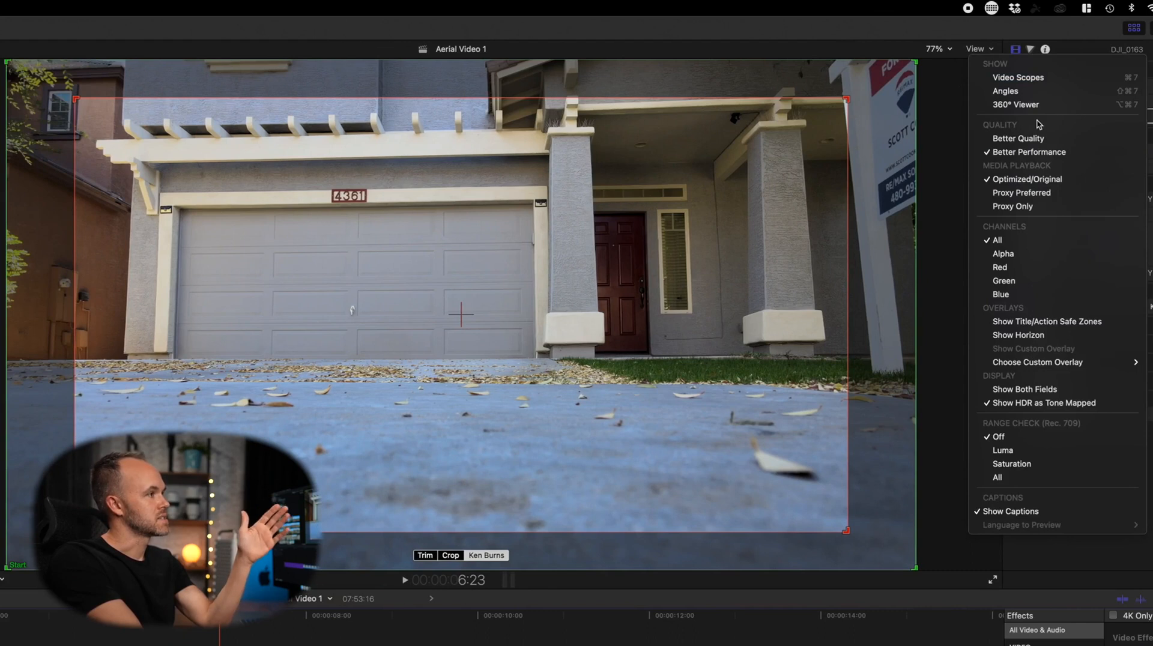
{"action": "left_click", "coordinate": [1040, 79]}
{"action": "left_click", "coordinate": [989, 50]}
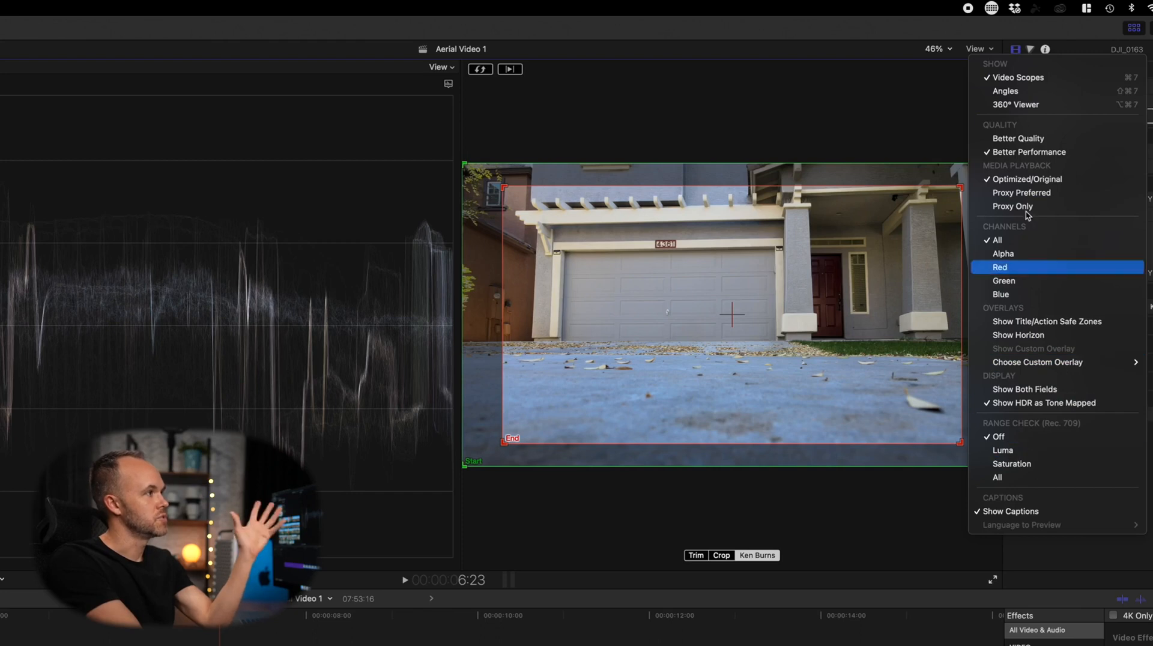
{"action": "left_click", "coordinate": [951, 63]}
Set the viewer zoom level to 12.5%
{"action": "left_click", "coordinate": [952, 48]}
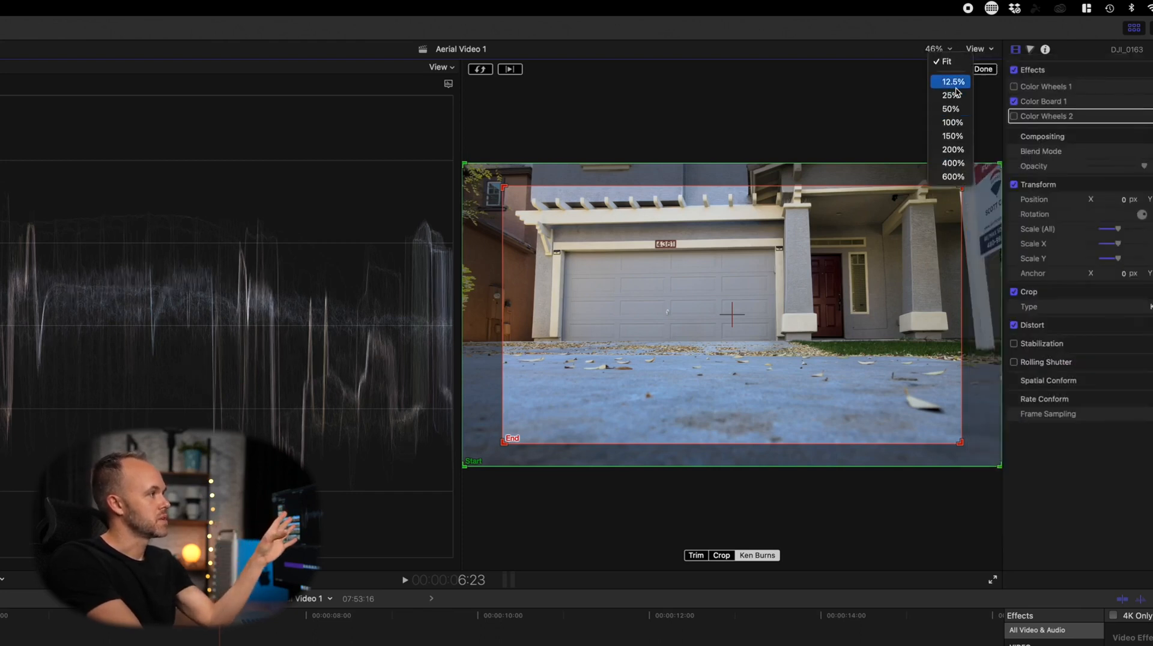
{"action": "left_click", "coordinate": [955, 85]}
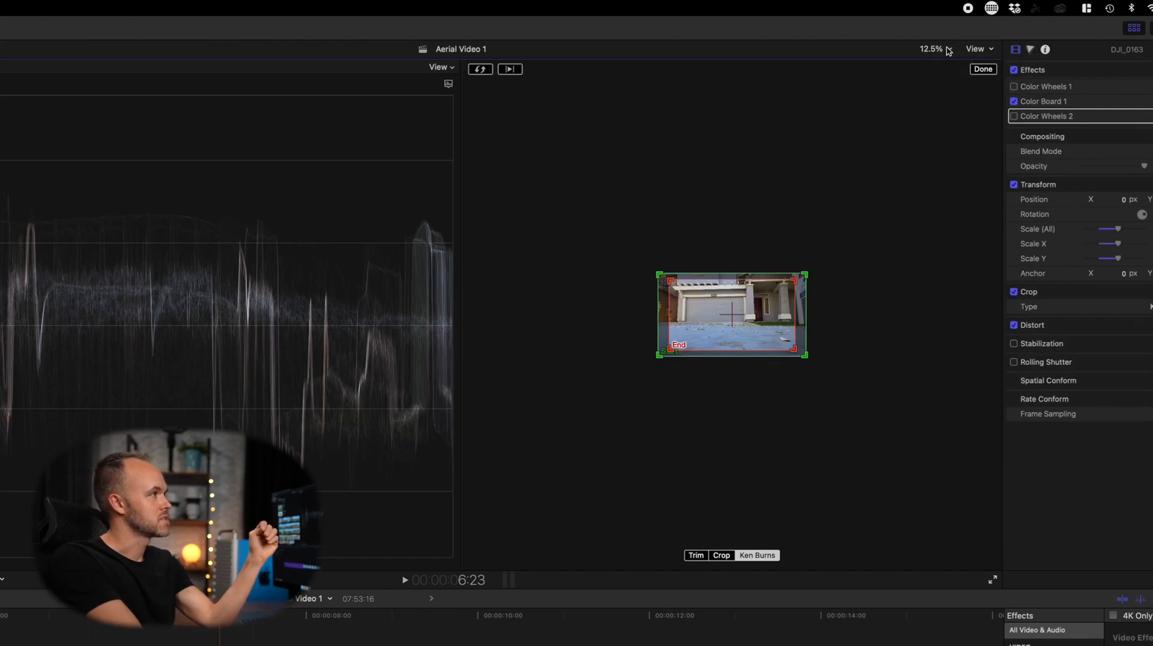
{"action": "left_click", "coordinate": [947, 51]}
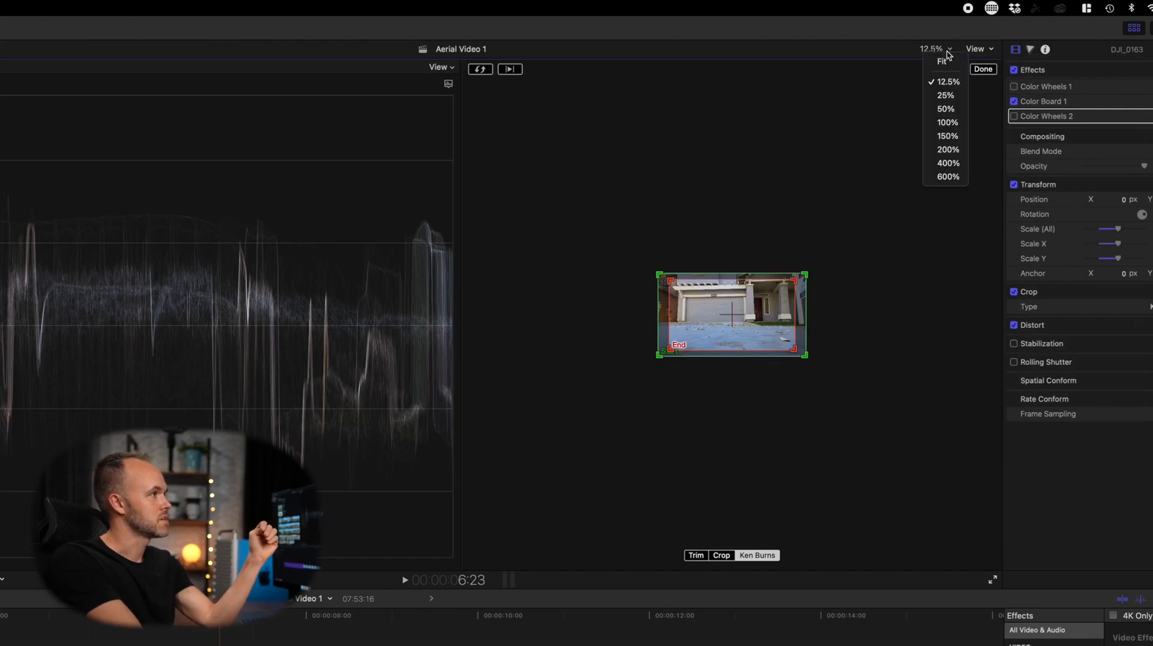
{"action": "left_click", "coordinate": [869, 140]}
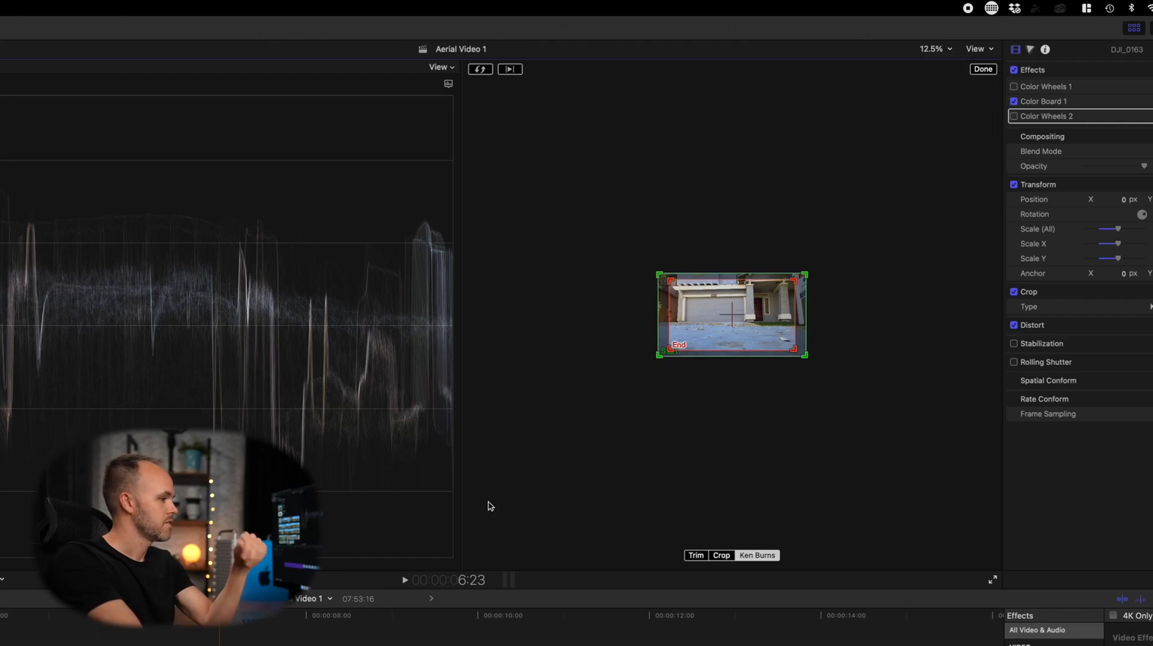